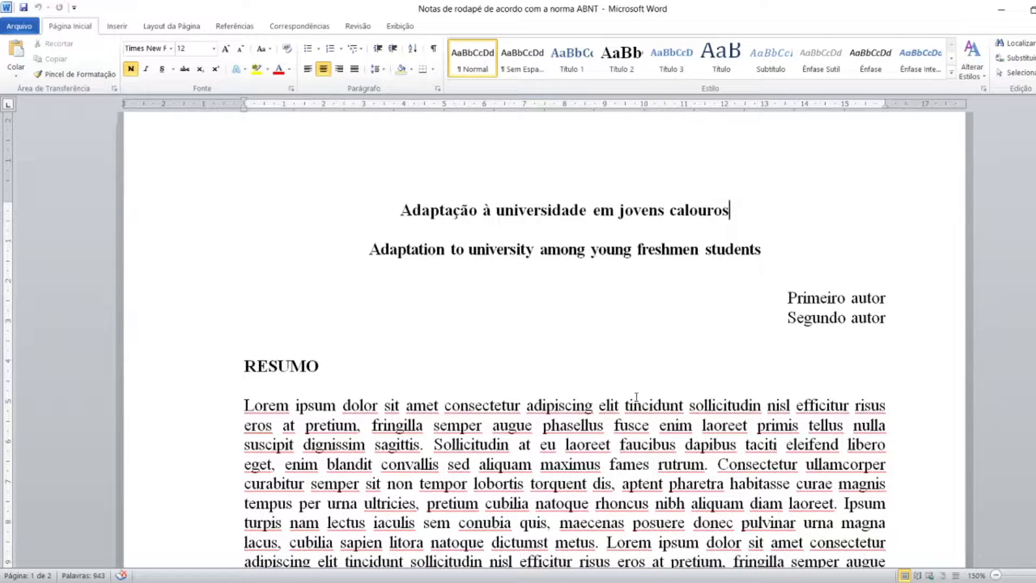
scroll(636, 397, down, 4)
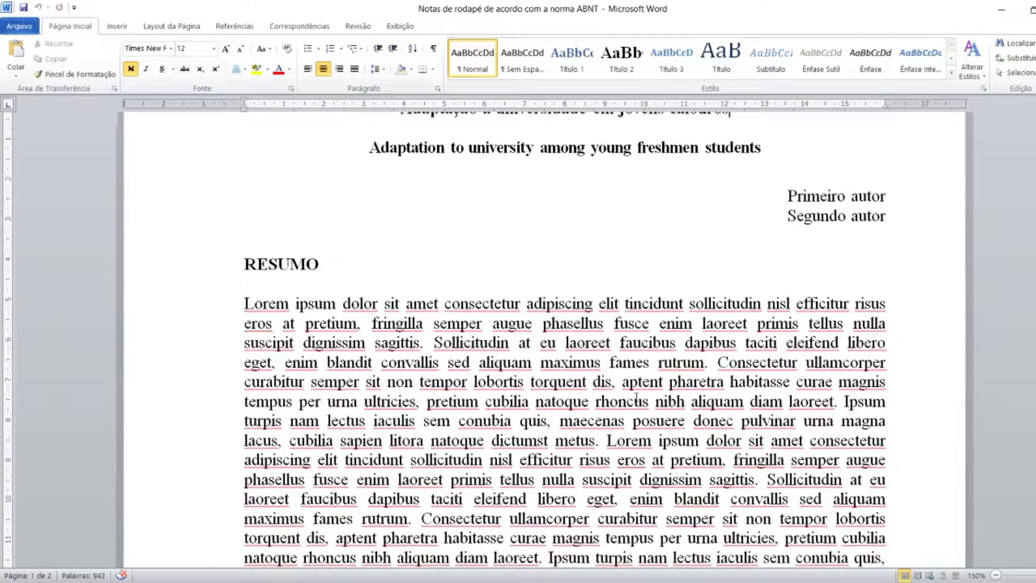
scroll(637, 399, up, 4)
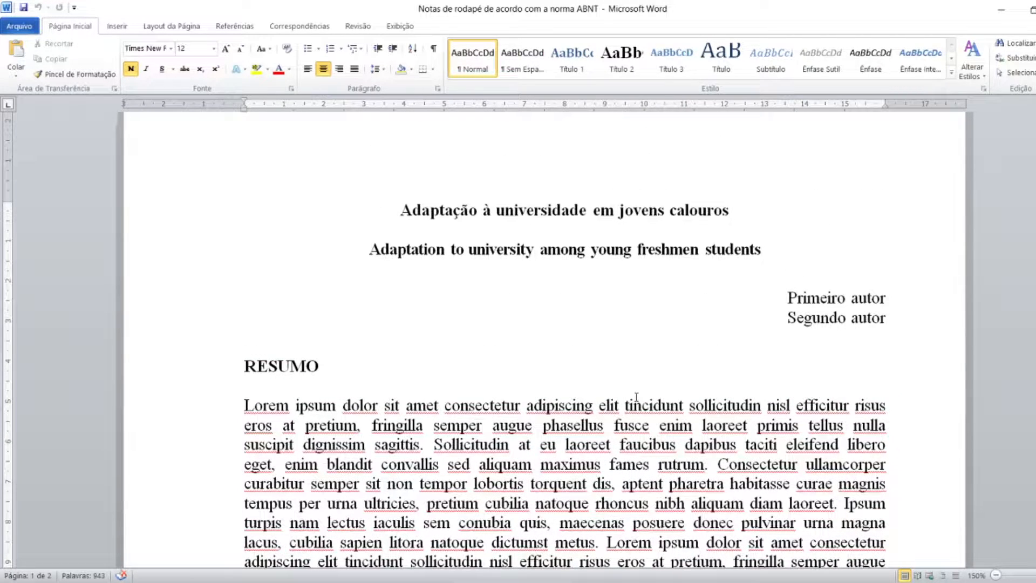
click(698, 249)
click(697, 248)
Insert a footnote at the end of the title "Adaptação à universidade em jovens calouros".
click(731, 210)
key(ctrl)
click(732, 211)
click(729, 211)
click(729, 211)
click(723, 216)
click(253, 27)
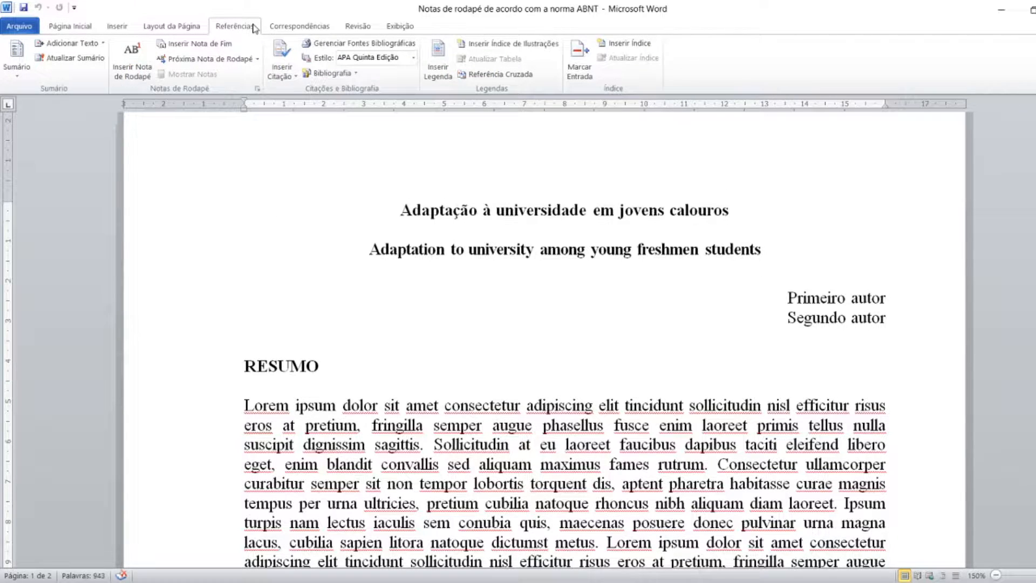
click(128, 79)
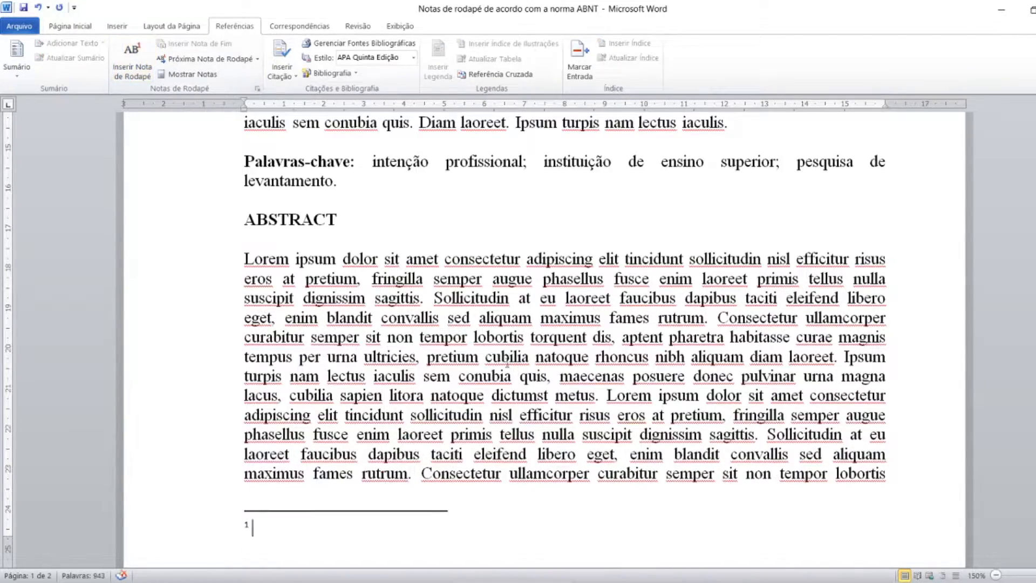
Begin the footnote's text with "Artigo apresentado à disciplina de Metodologia da Pesquisa Científica".
scroll(507, 362, up, 5)
scroll(507, 364, up, 6)
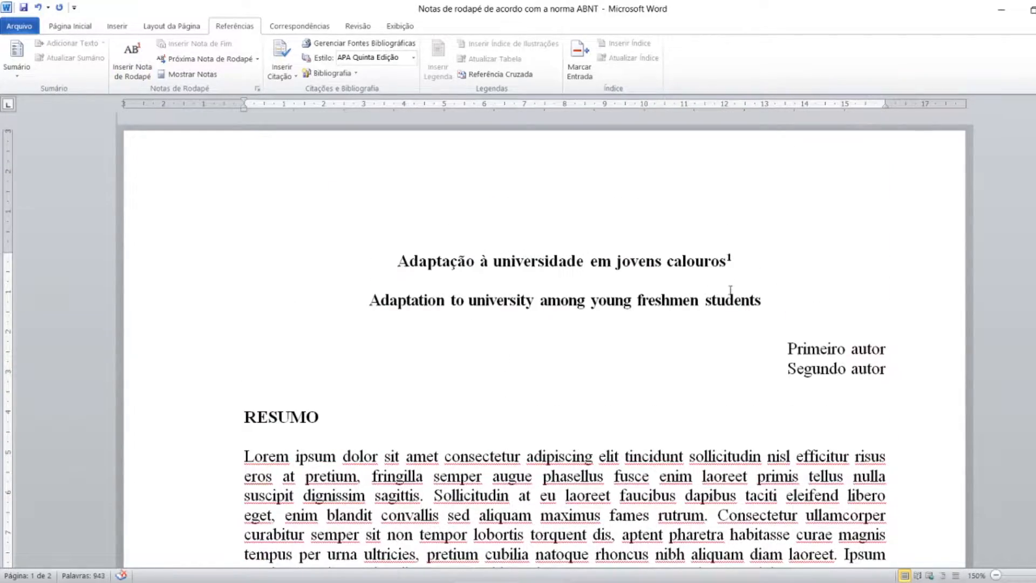
click(733, 269)
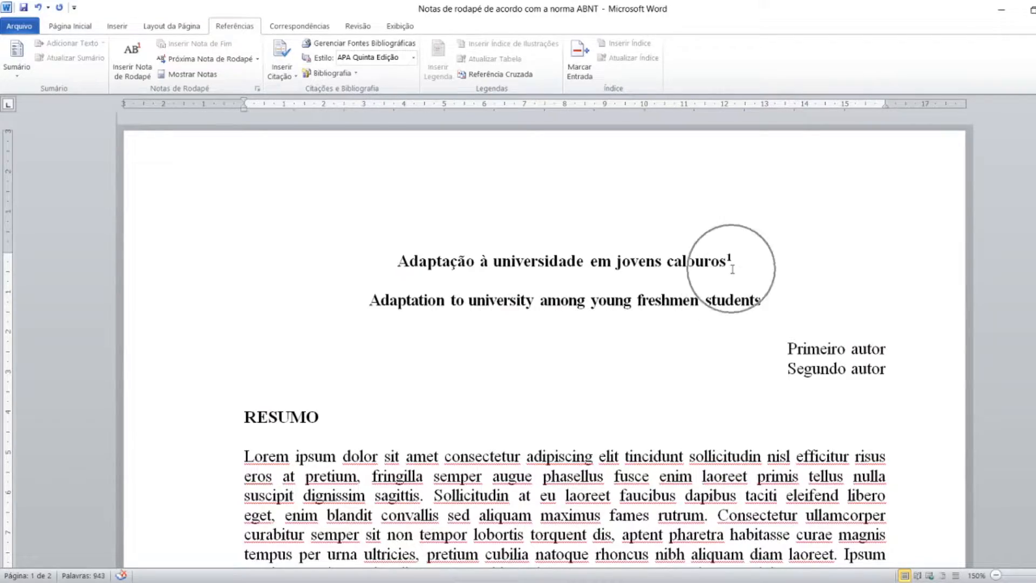
scroll(363, 356, down, 12)
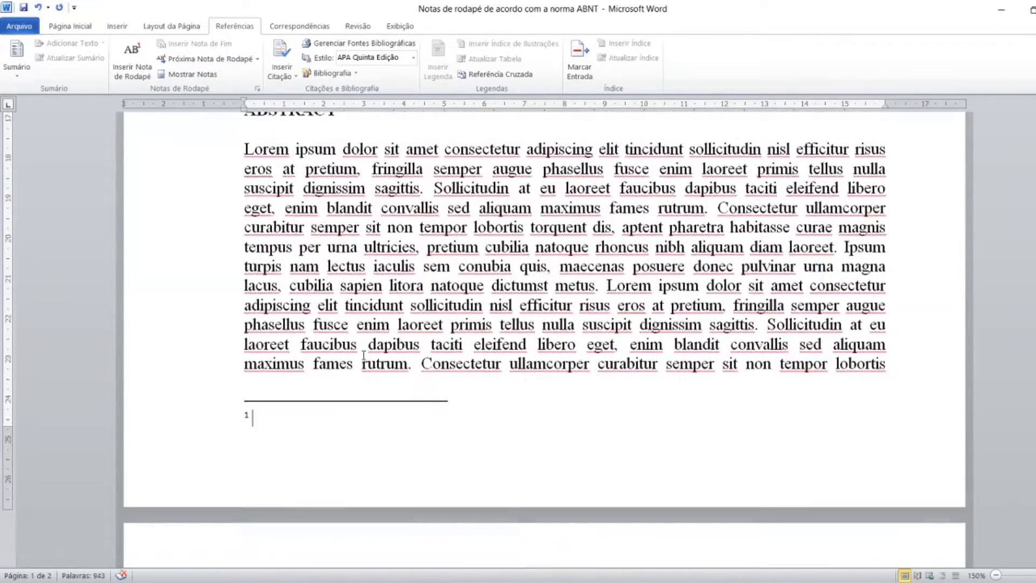
scroll(363, 355, down, 2)
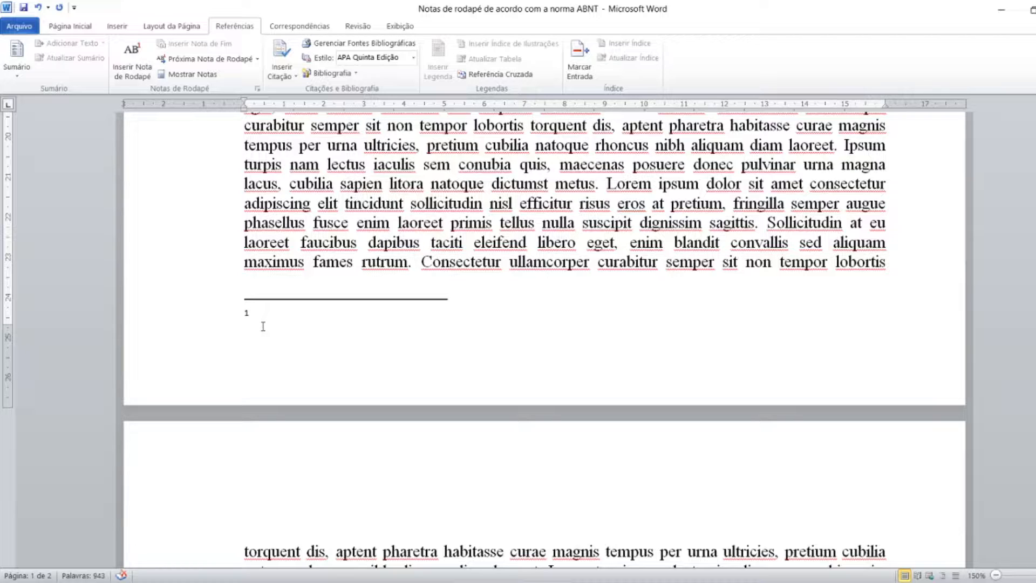
text(Artigo)
text(apresentado à)
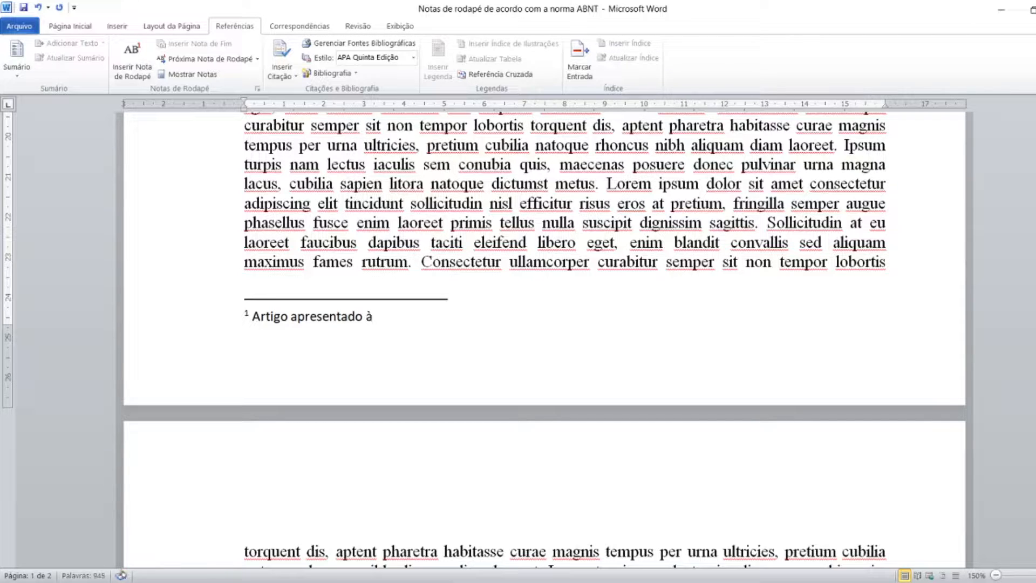
text( disciplina de Me)
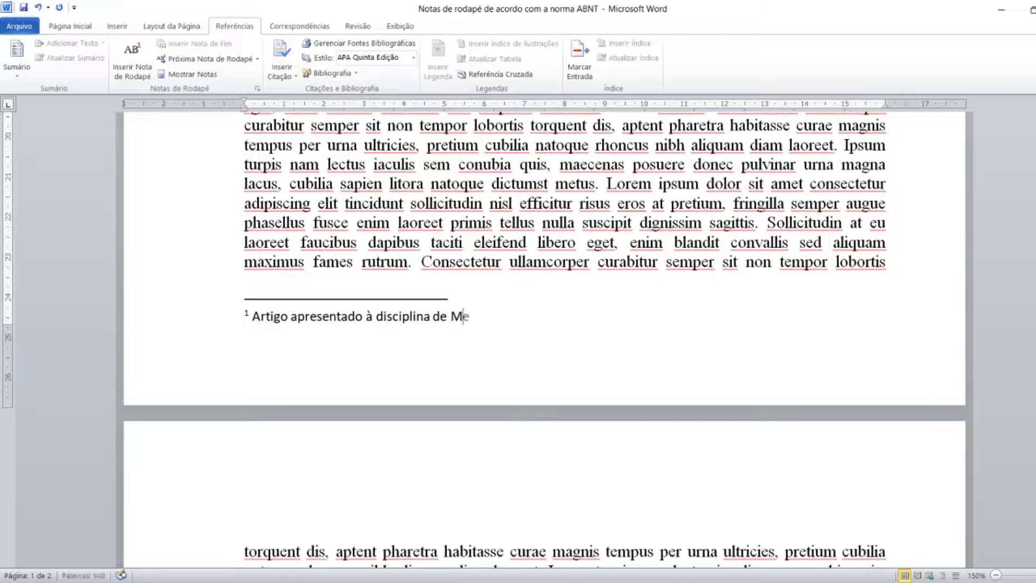
text(todologia da Pe)
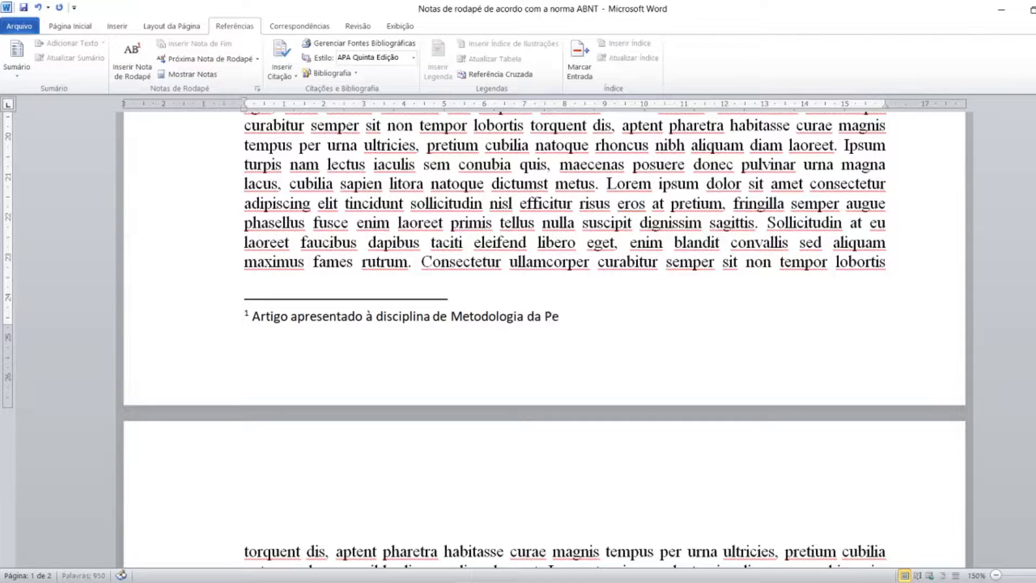
text(squisa C)
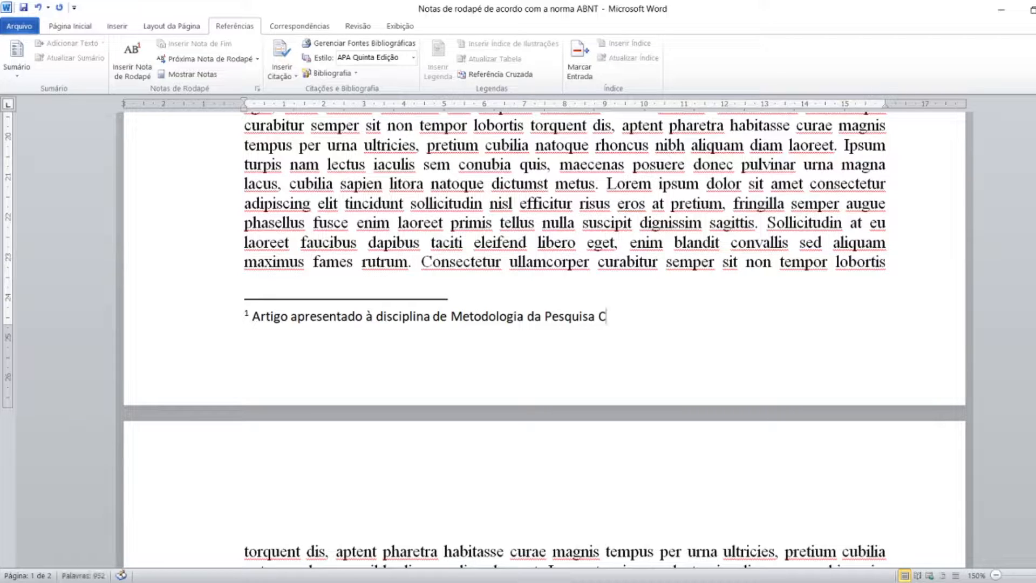
text(ientífica)
Complete the footnote's sentence with "do curso de Direito da Faculdade xxxxx xxxxxxxx, ministrada pela Profa. Dra. Xxxxxxxx xxxx".
text(do curso de Direito da Fac)
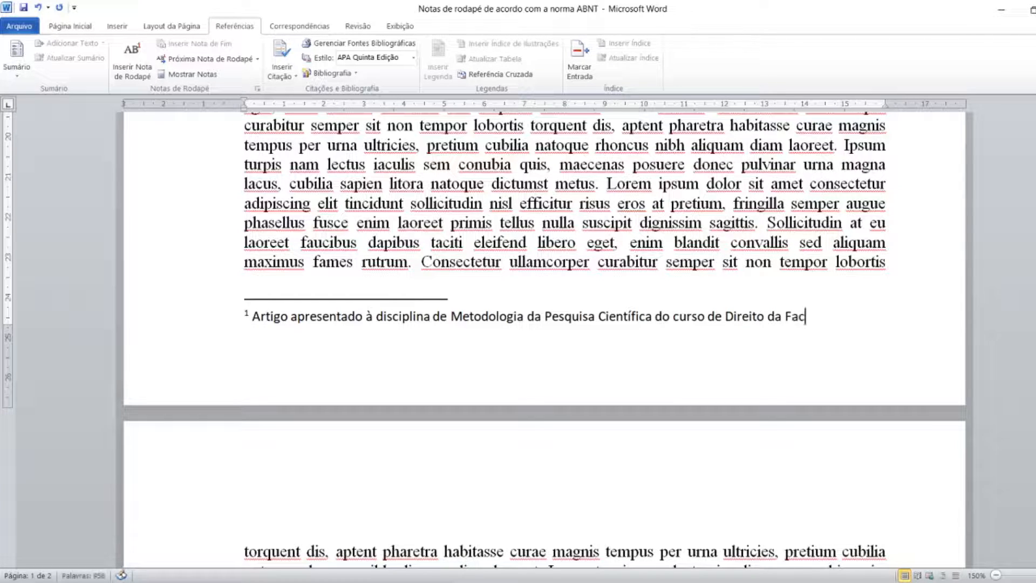
text(uldade xxxxx xxx)
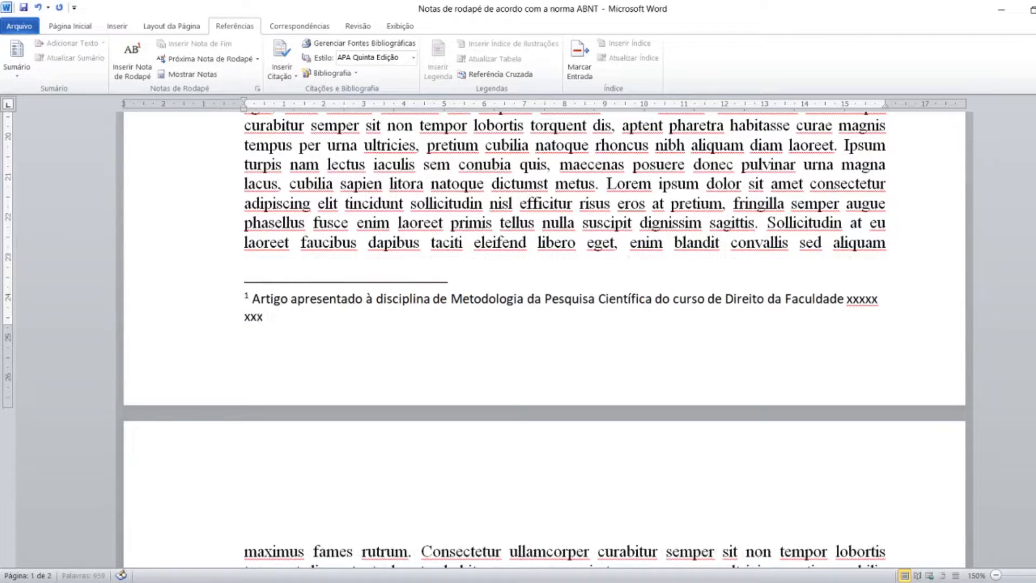
text(xxxxx, ministrada)
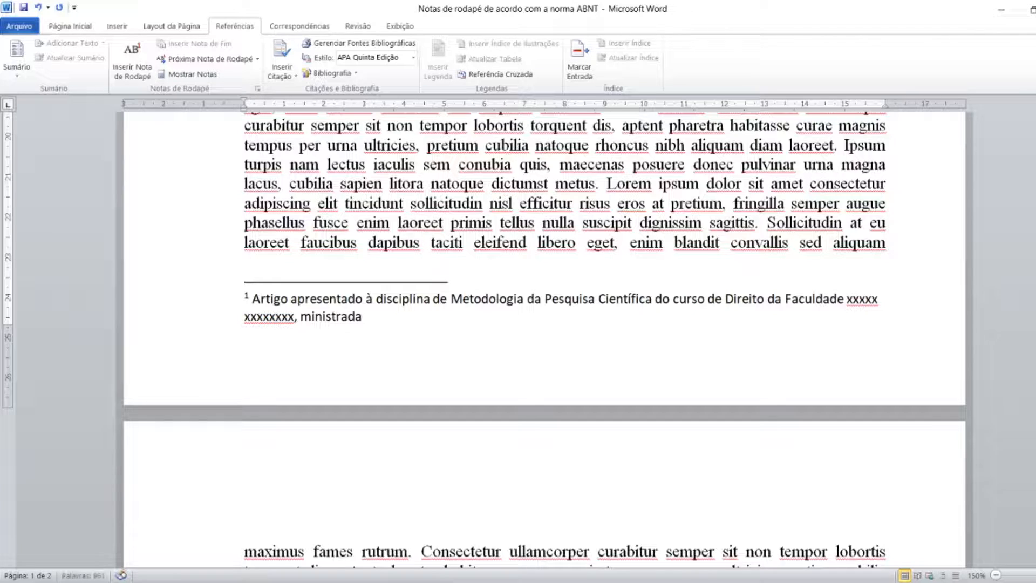
text( pela profa. Dra)
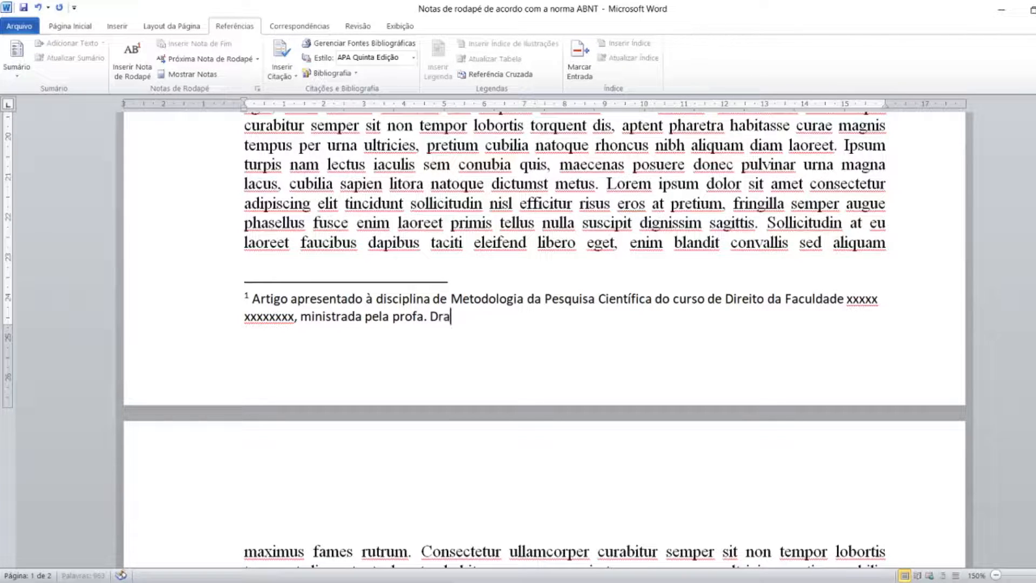
text(. xxxxxxxx xxxx)
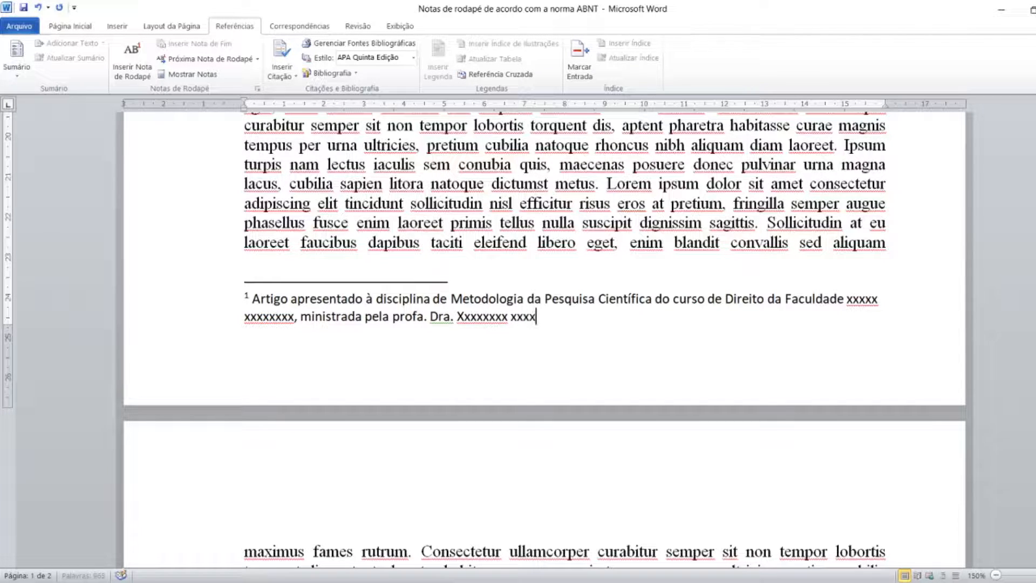
click(401, 316)
key(BackSpace)
text(P)
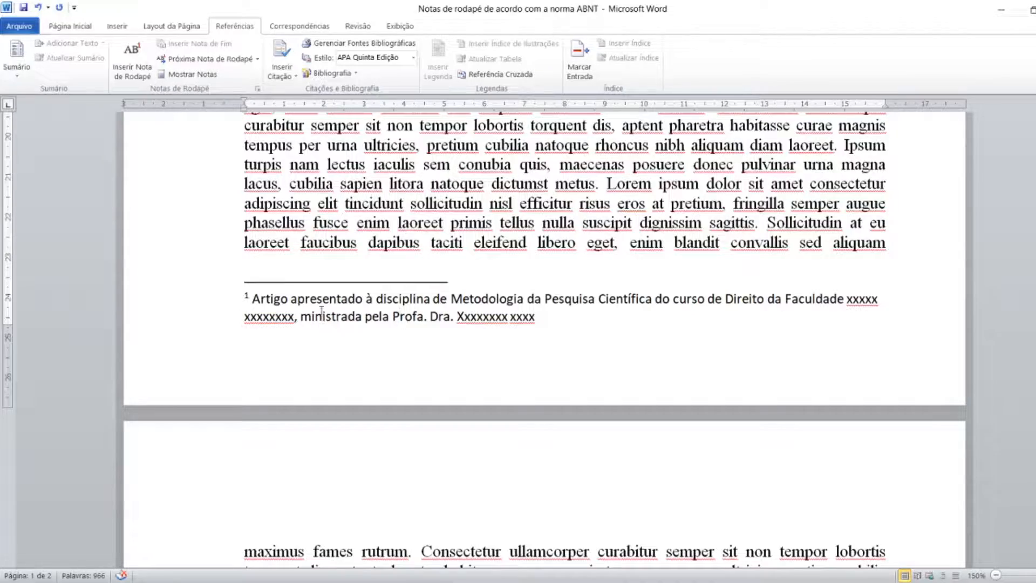
Compare the font and size of the abstract's body text with those of the footnote.
scroll(369, 336, up, 10)
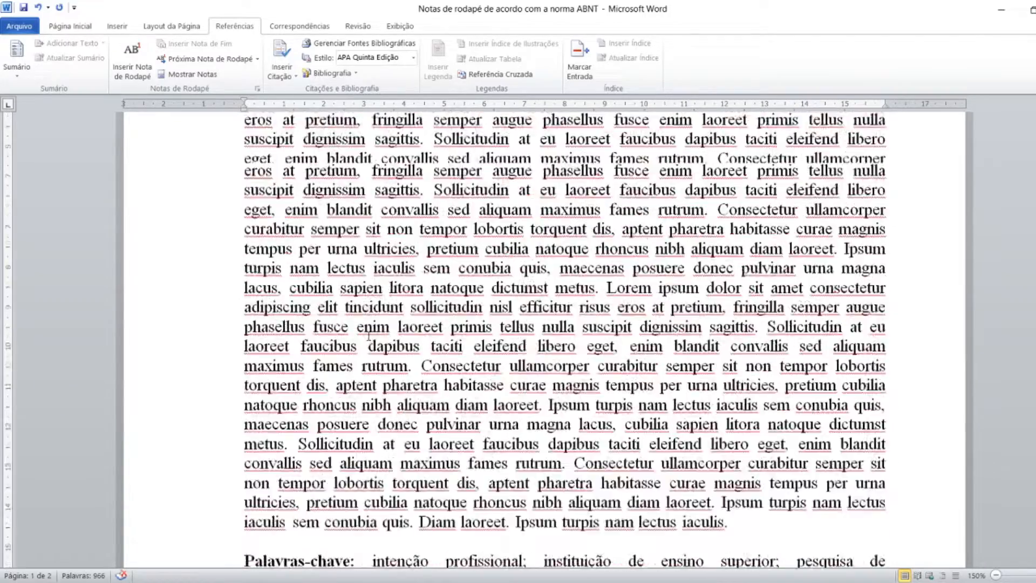
scroll(369, 335, up, 10)
click(411, 416)
click(72, 27)
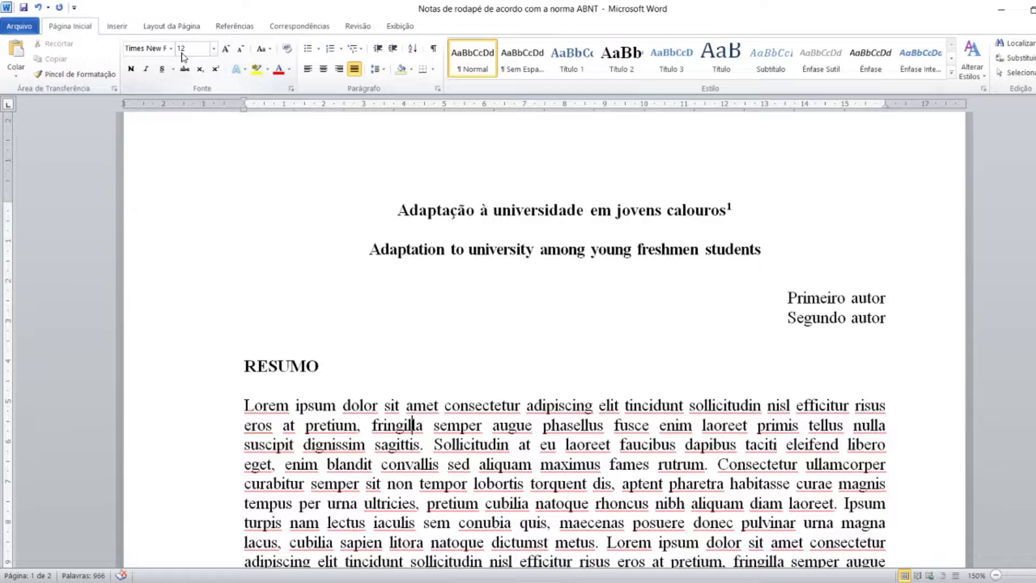
click(431, 436)
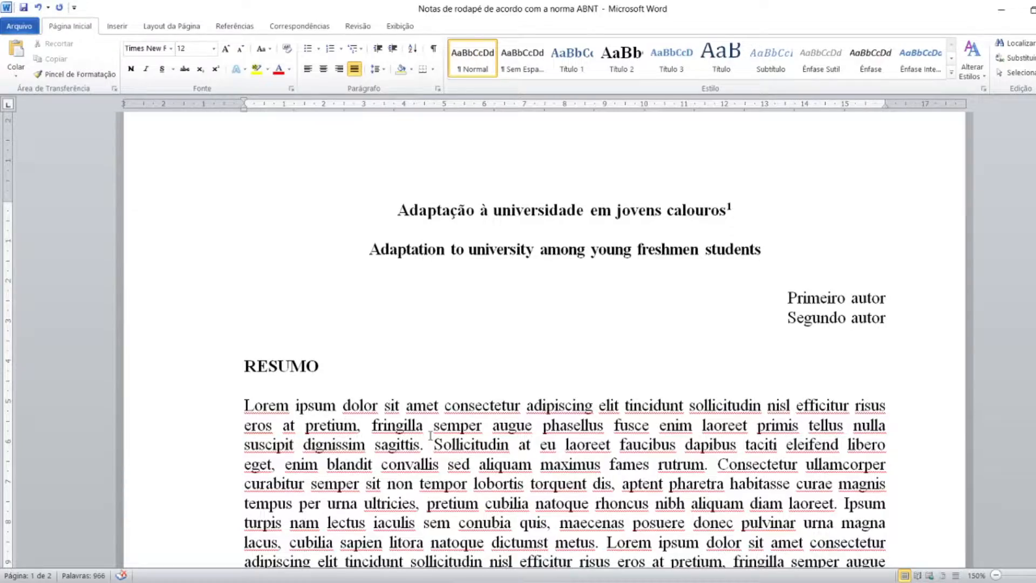
scroll(429, 436, down, 12)
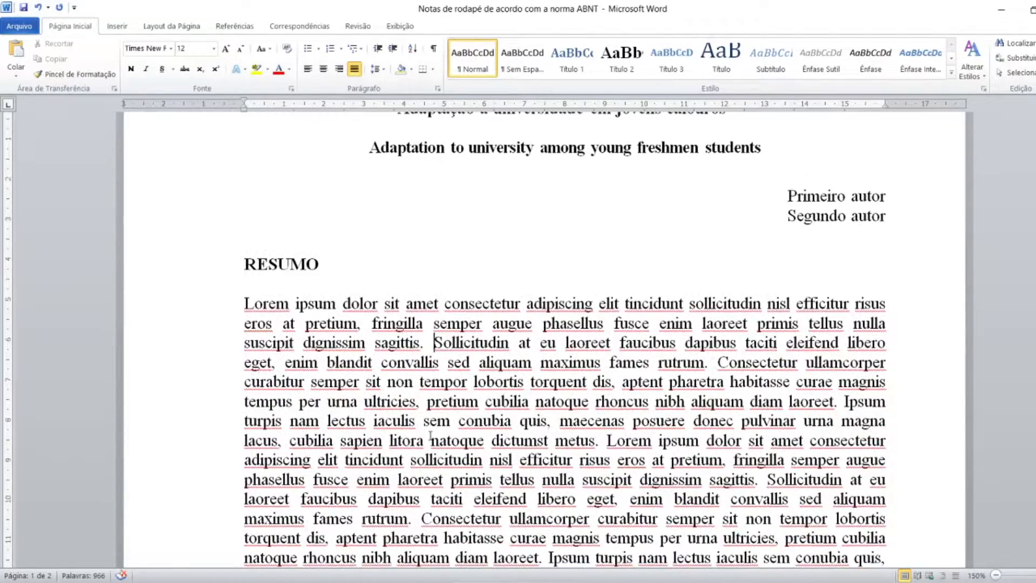
scroll(430, 434, down, 6)
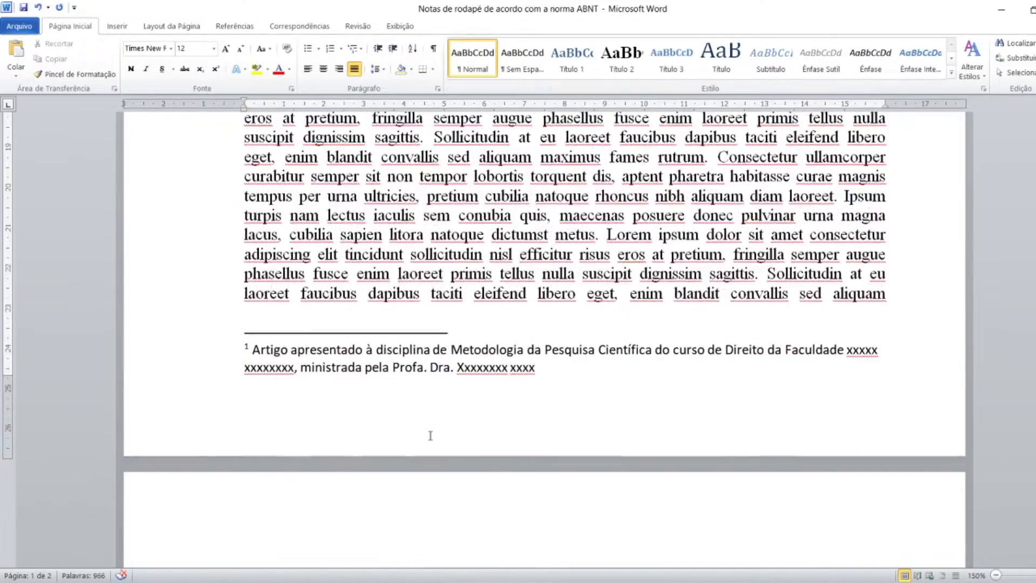
scroll(430, 431, up, 2)
click(332, 367)
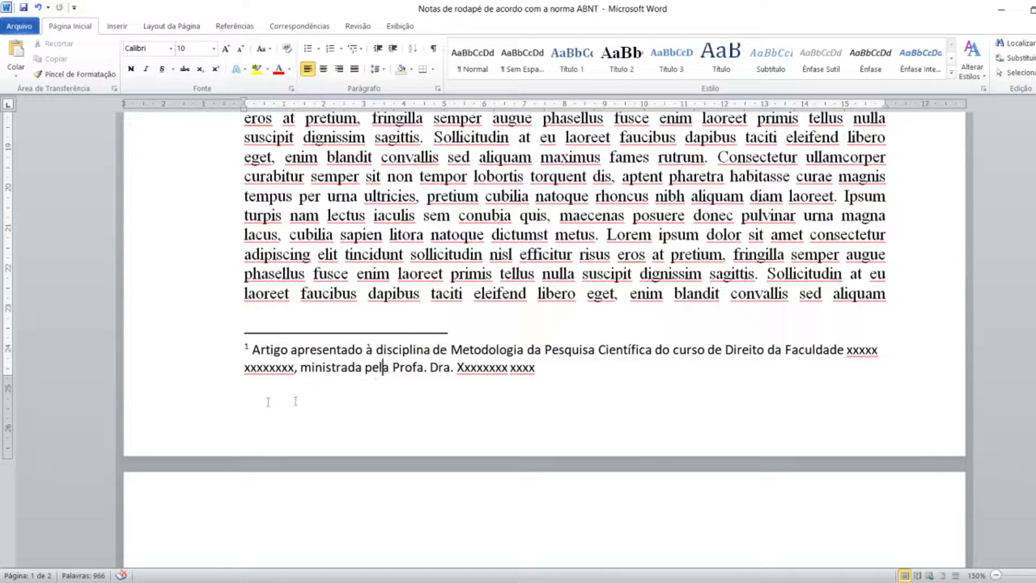
End the footnote's sentence with a period and change the whole note's font to Times New Roman.
click(238, 349)
drag(238, 348, 522, 368)
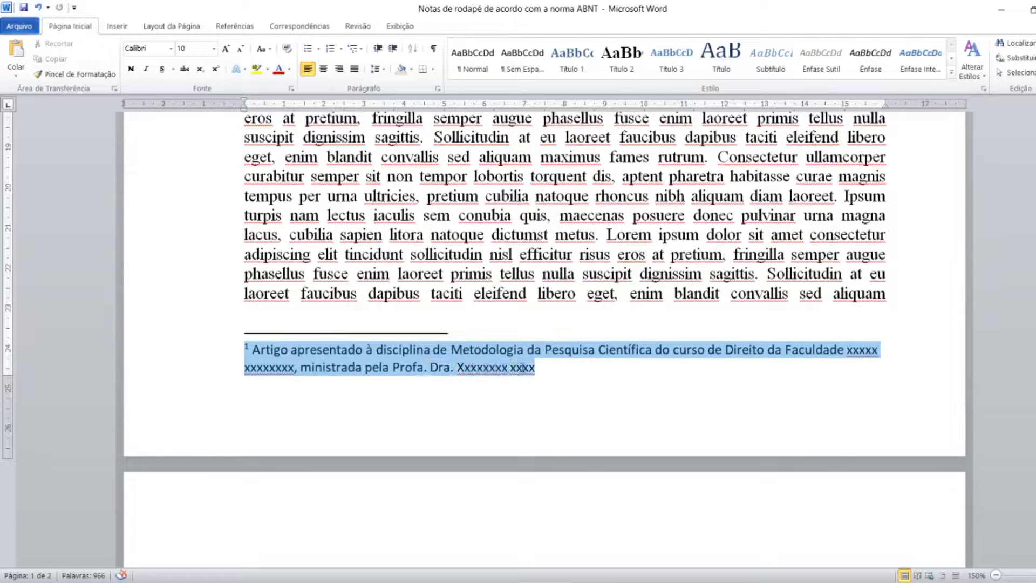
click(538, 377)
text(.)
drag(241, 349, 553, 369)
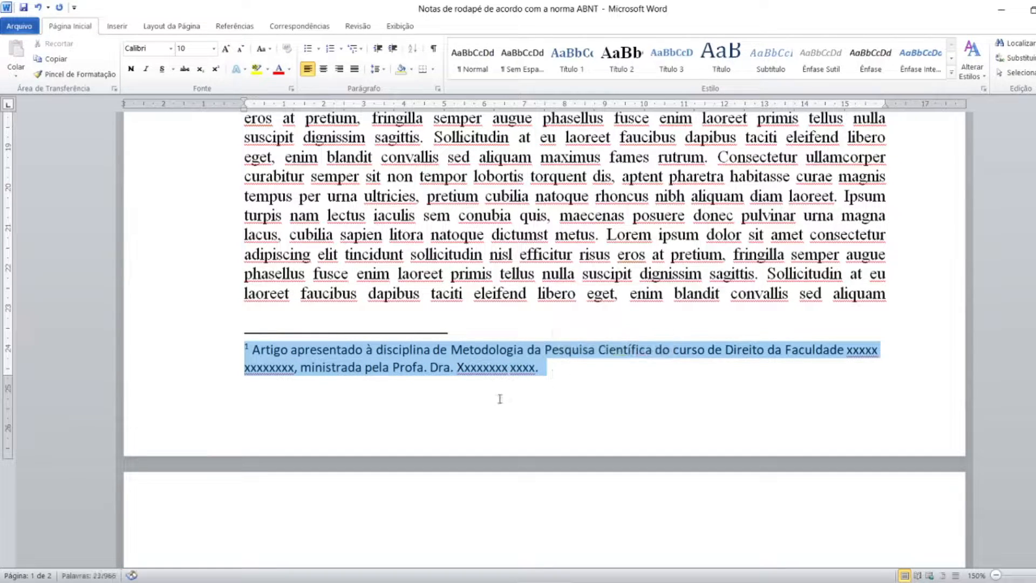
click(171, 48)
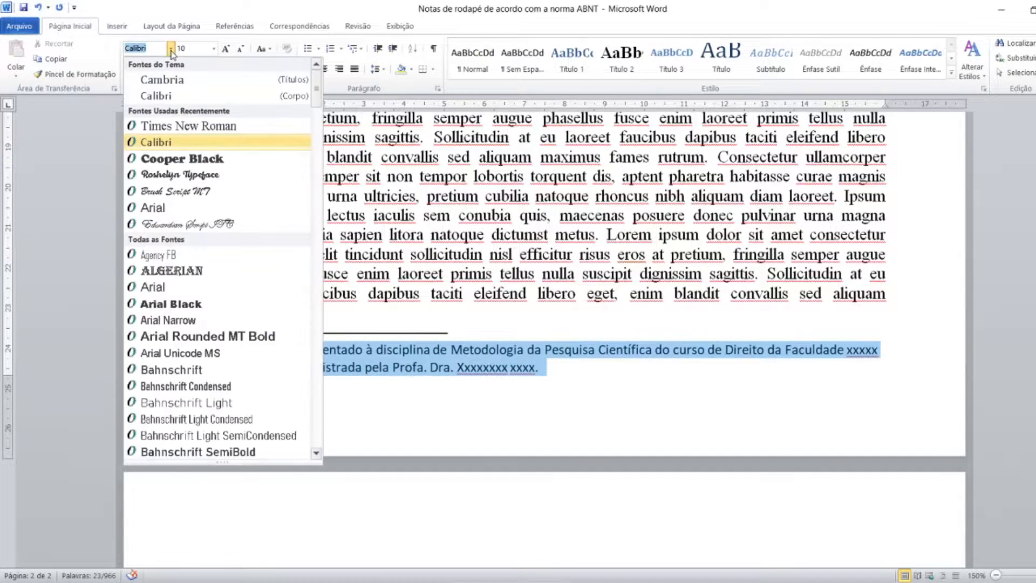
click(161, 128)
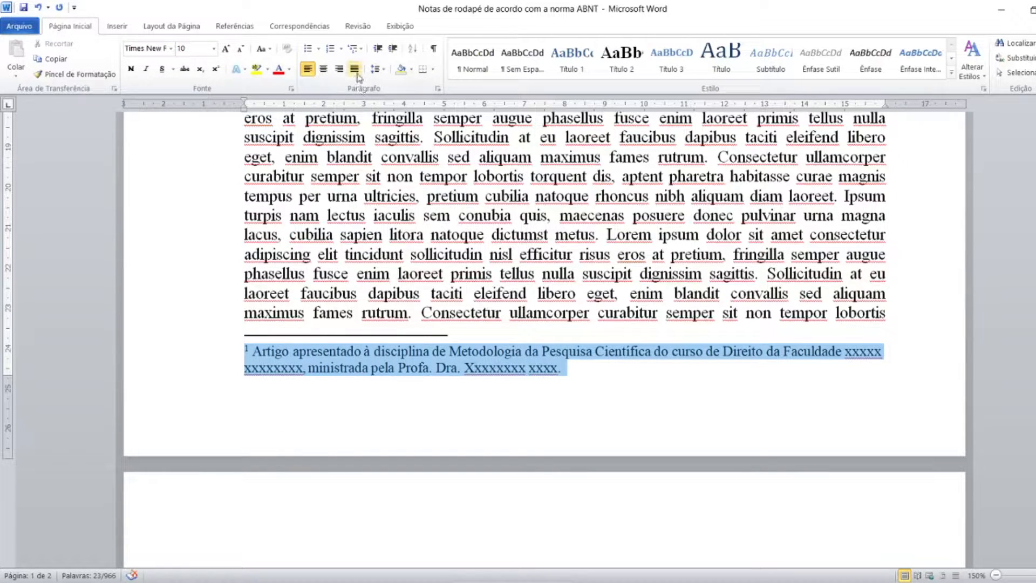
Justify the footnote's paragraph.
key(ctrl)
key(ctrl)
key(ctrl)
key(ctrl)
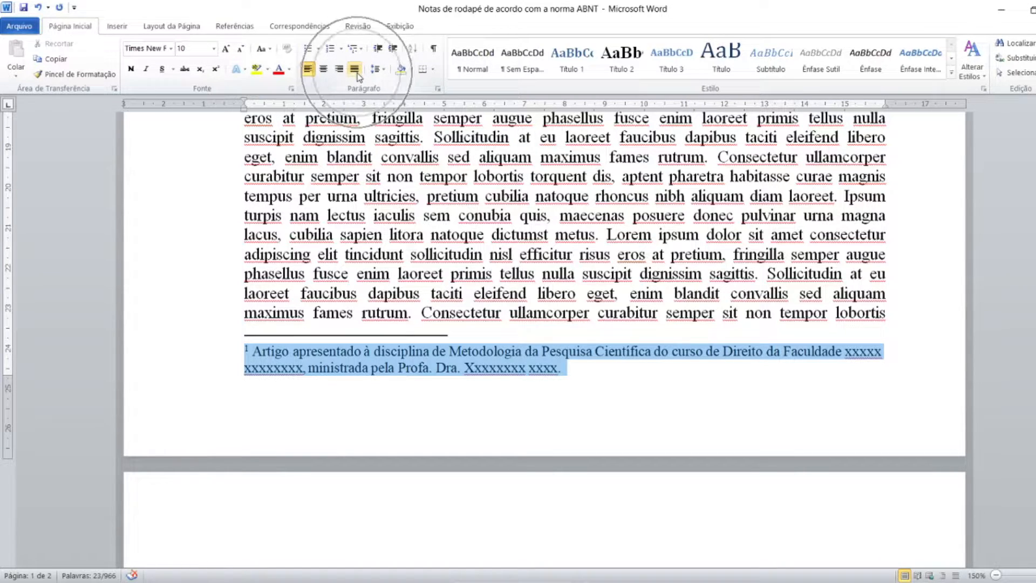
click(356, 70)
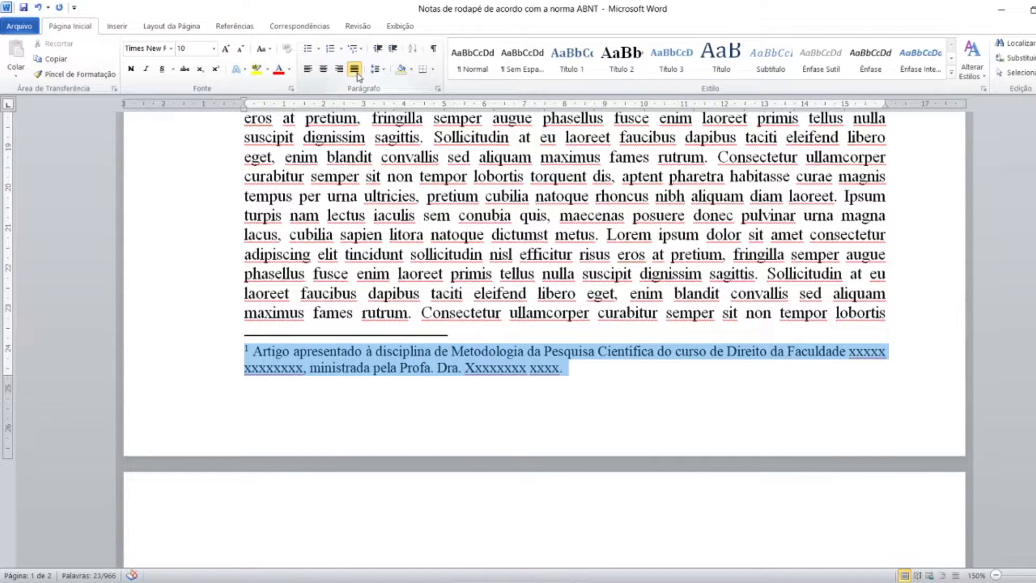
click(565, 373)
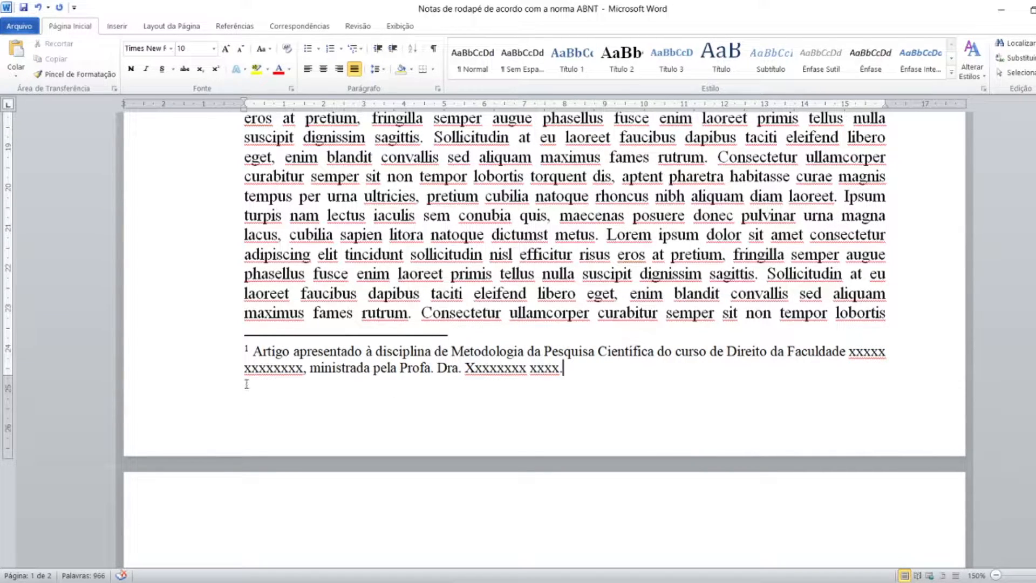
Give the footnote a hanging indent that aligns its second line with the first letter of "Artigo".
drag(245, 368, 558, 370)
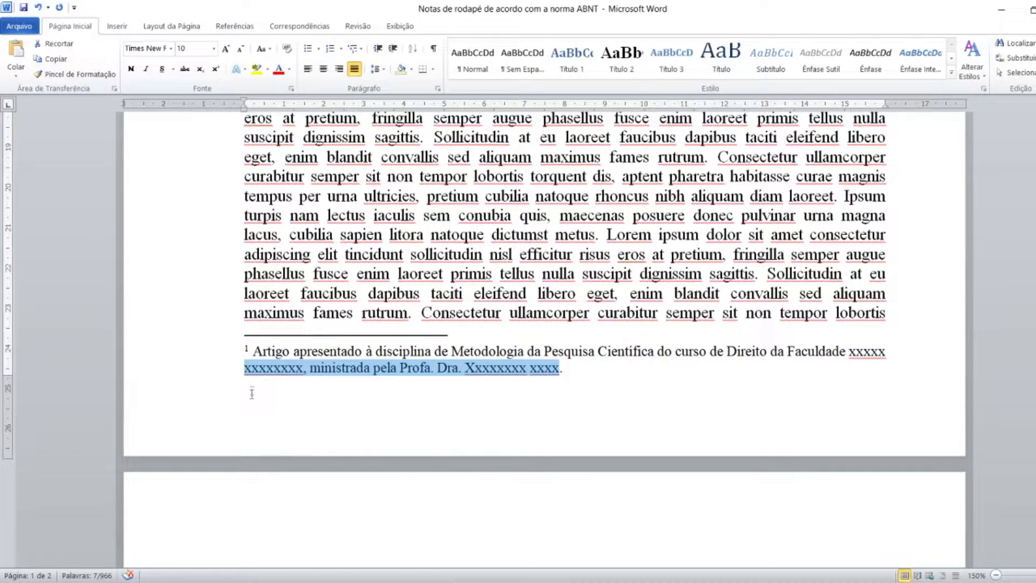
click(255, 352)
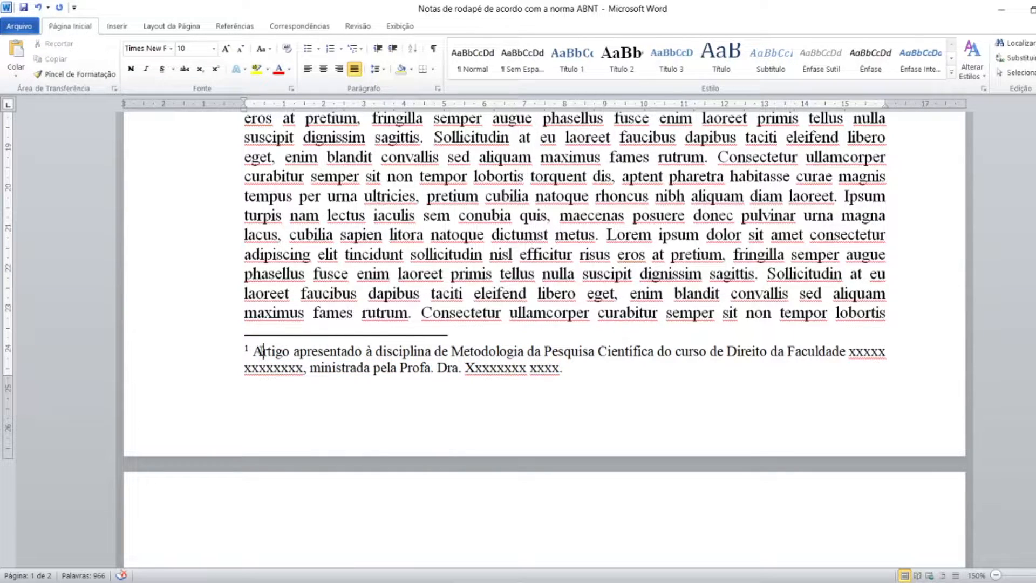
click(255, 378)
click(257, 366)
click(238, 371)
click(247, 352)
click(262, 354)
click(245, 370)
drag(244, 370, 564, 370)
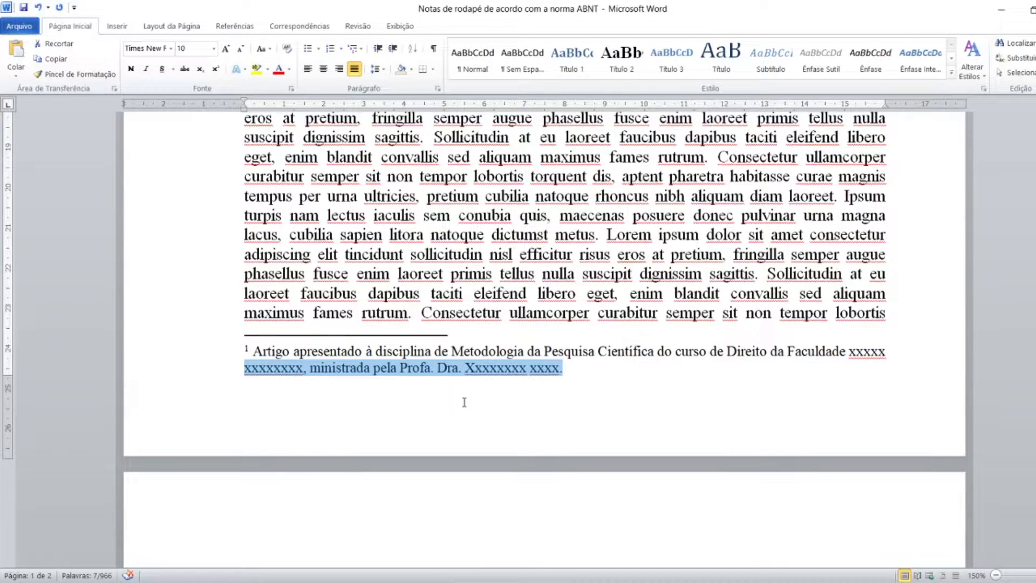
click(245, 107)
drag(245, 107, 253, 109)
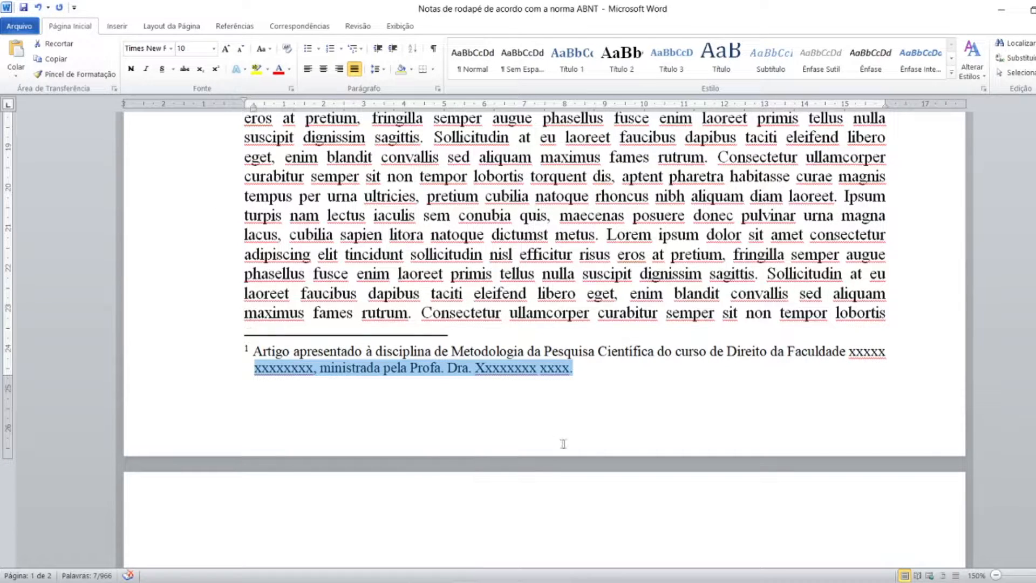
Insert a footnote right after "Primeiro autor" and check its reference mark in the author line.
click(582, 366)
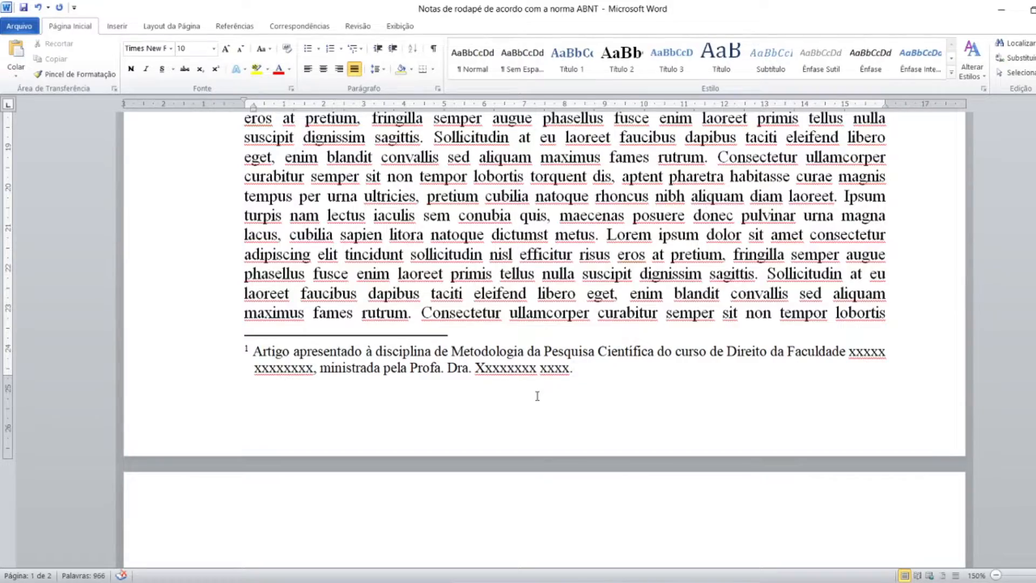
scroll(537, 397, up, 3)
scroll(537, 396, up, 10)
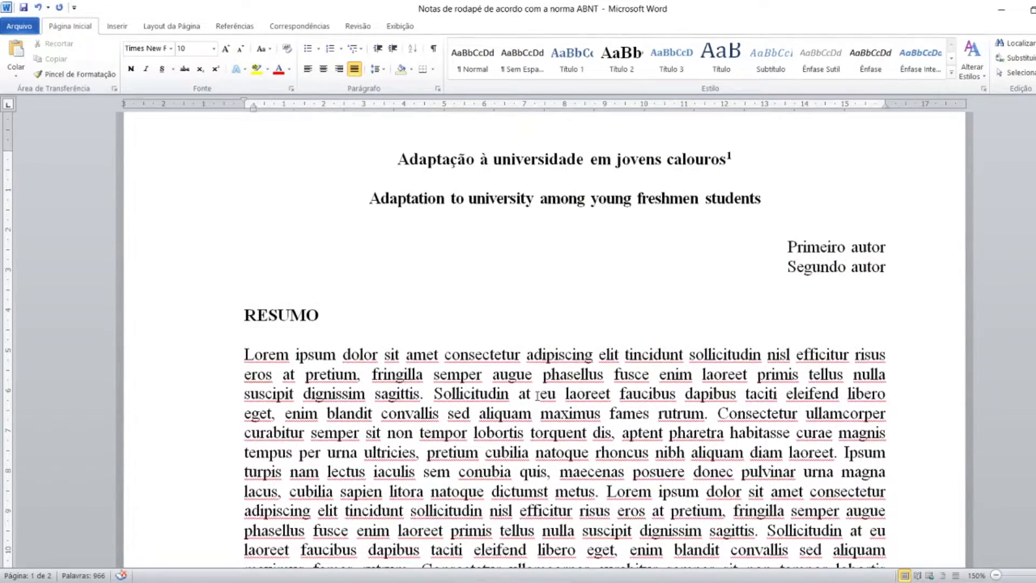
click(887, 252)
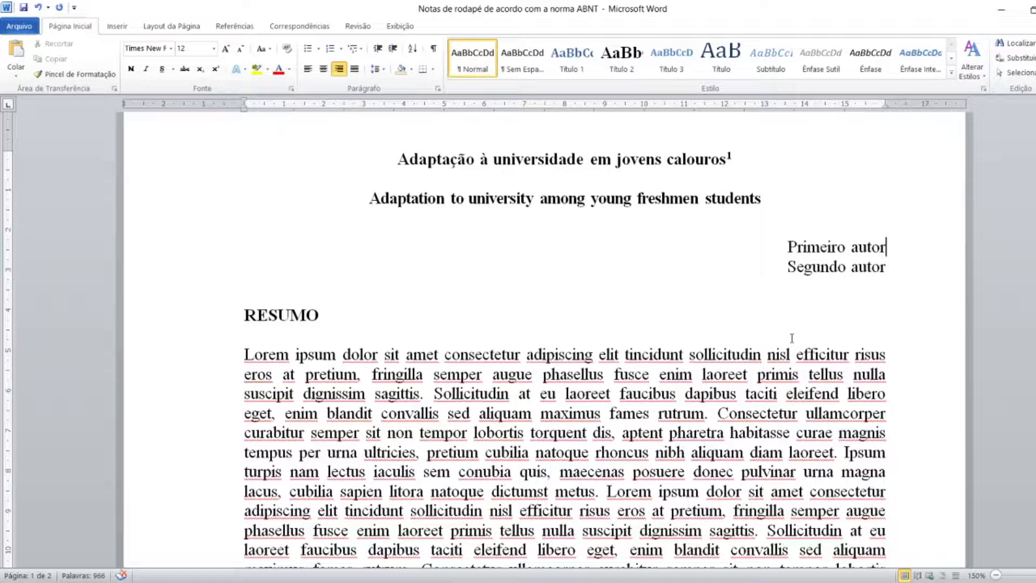
click(236, 30)
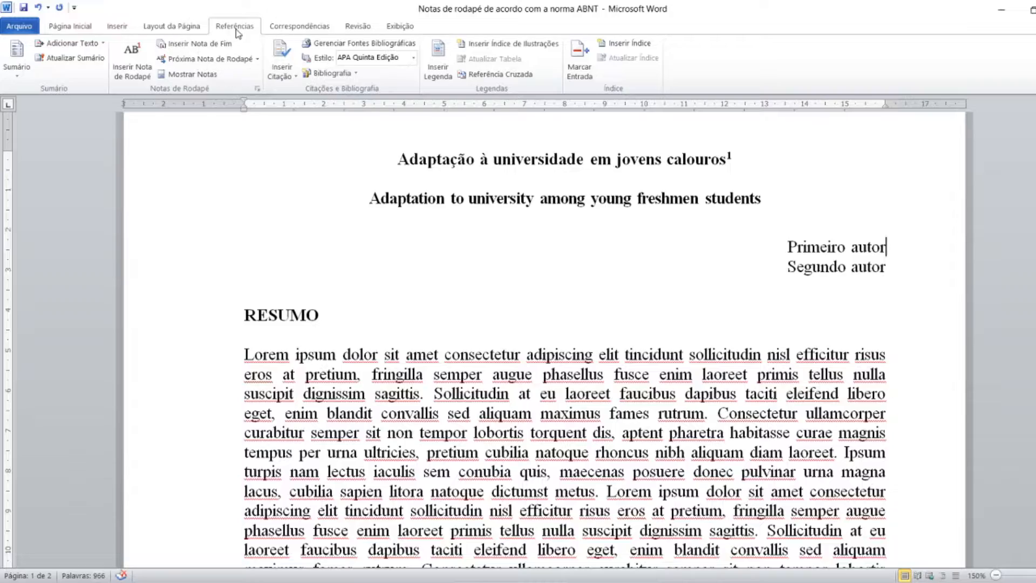
click(132, 64)
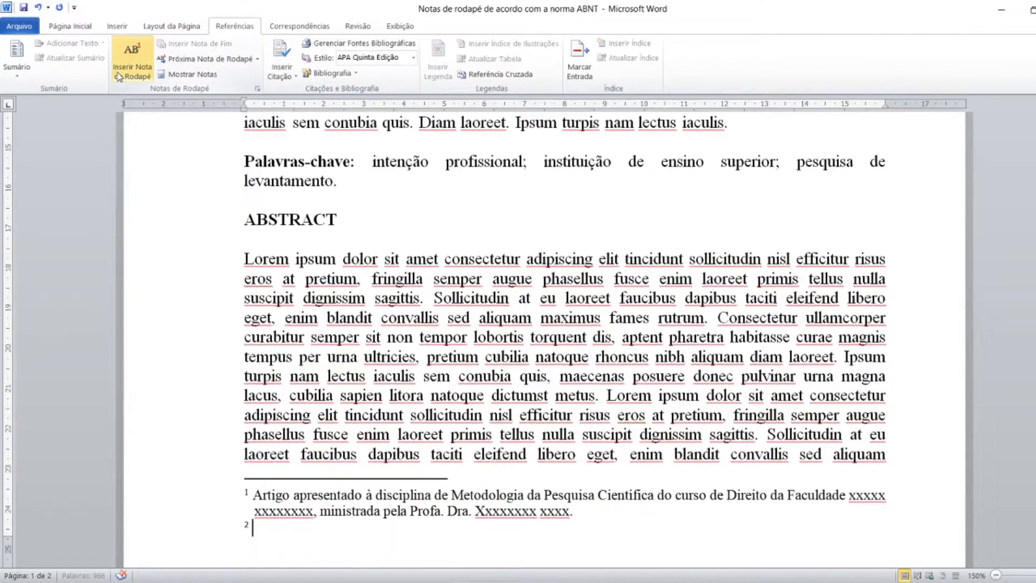
scroll(581, 434, up, 10)
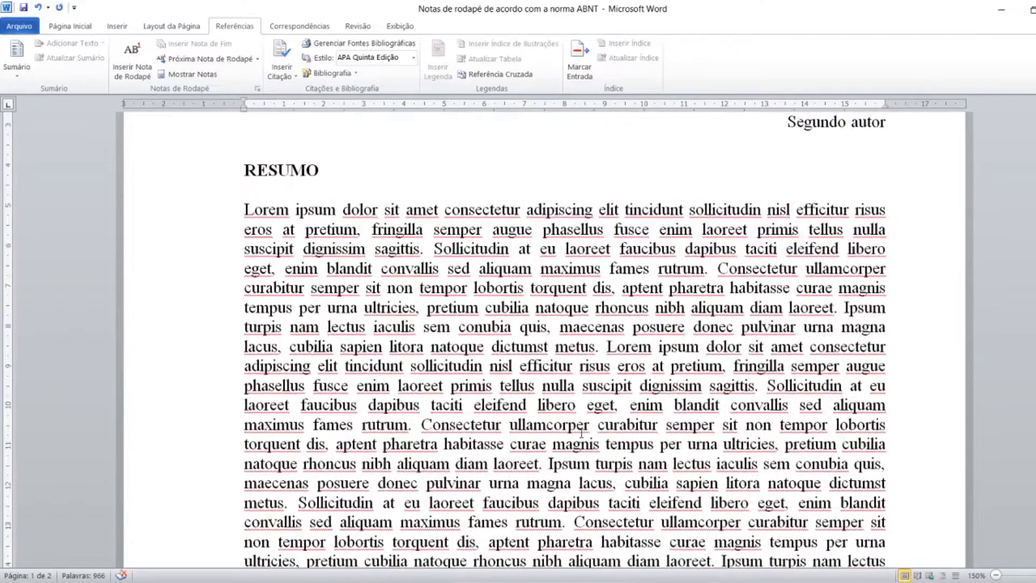
click(885, 353)
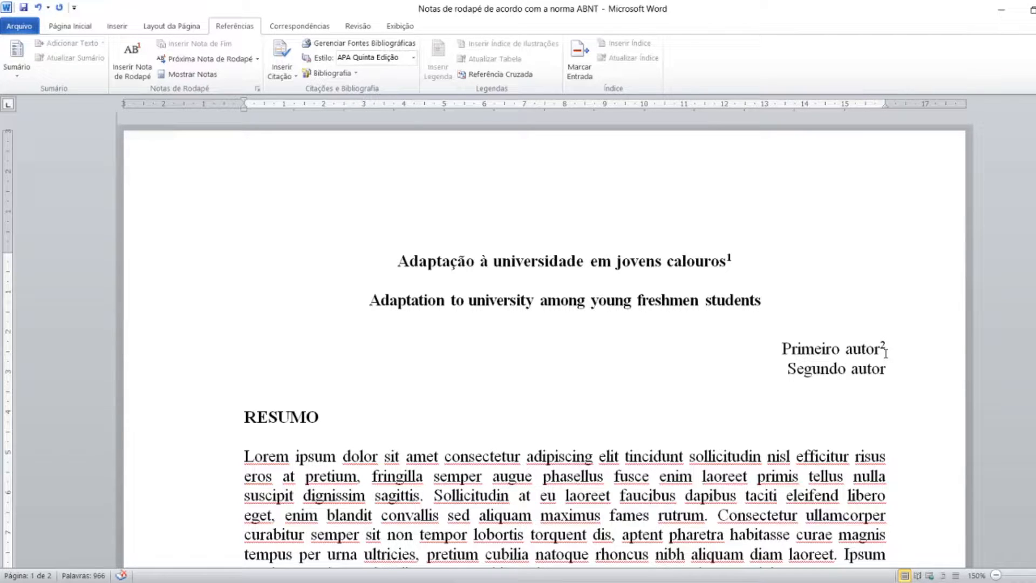
mouse_move(885, 348)
click(884, 348)
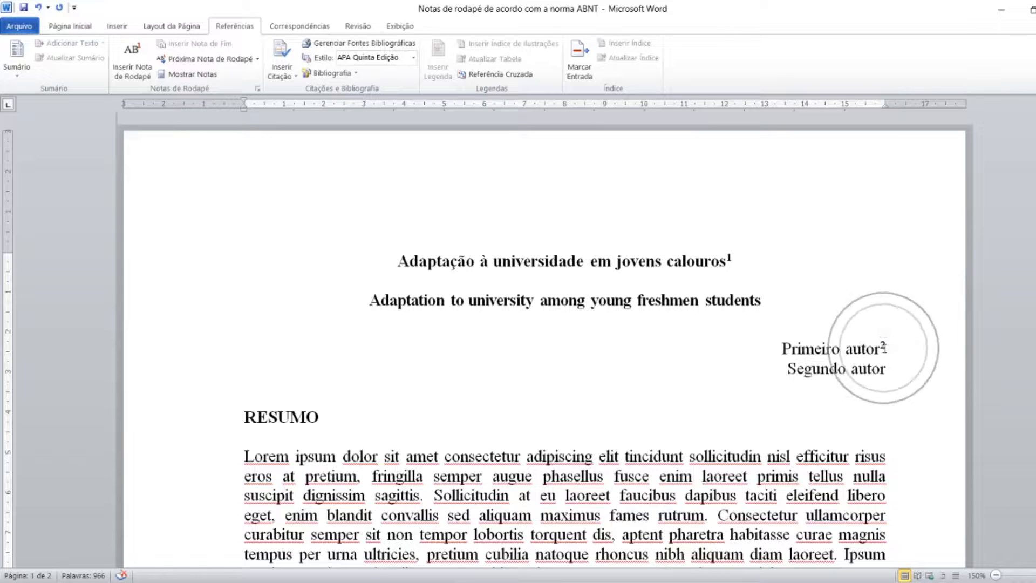
click(855, 374)
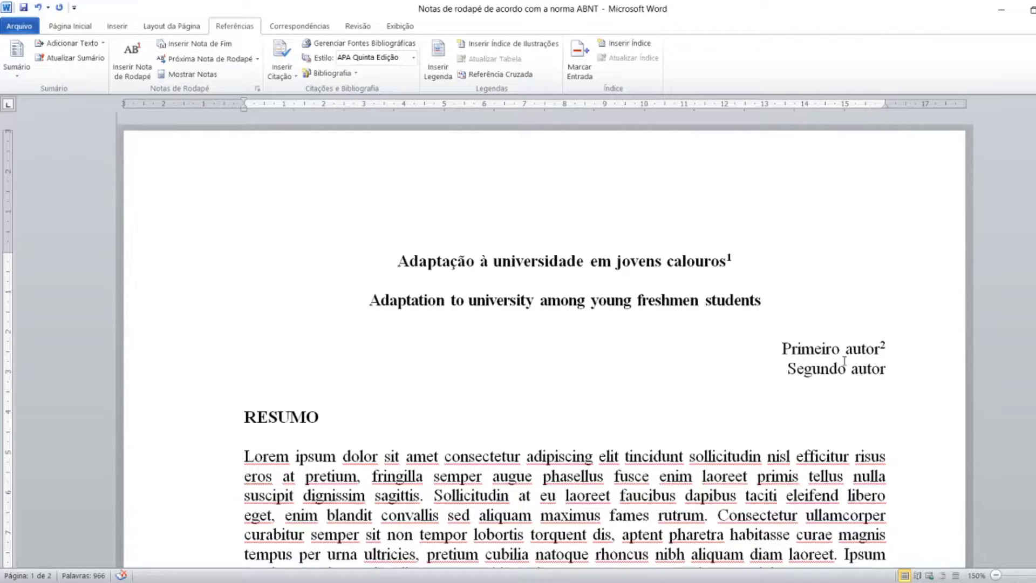
Write the first author's footnote as "Graduando em Direito pela Faculdade XXX XXX. E-mail: xxxx xxxx xxx xx x xxx".
scroll(551, 411, down, 12)
key(ctrl+alt+f)
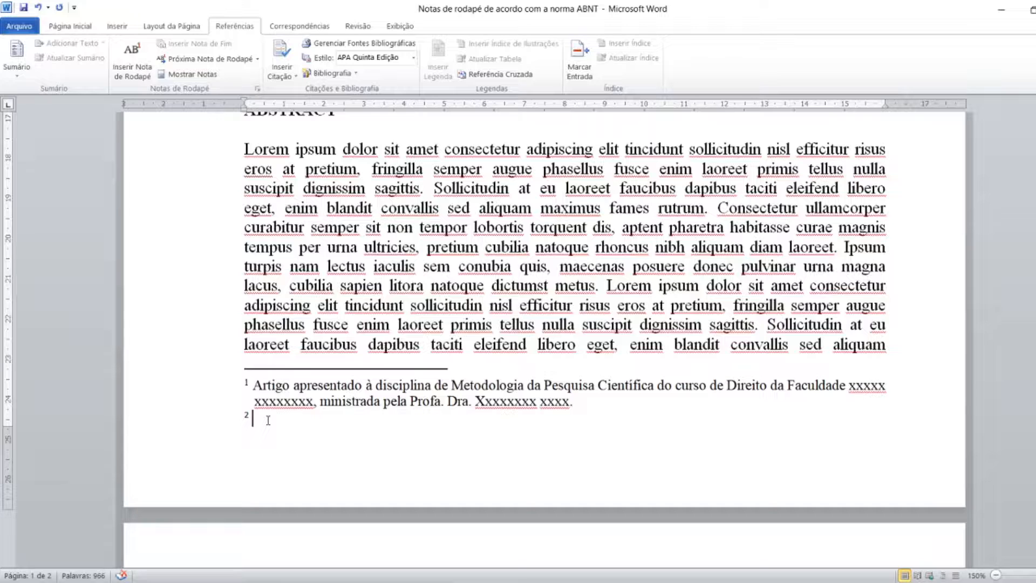
text(Graduando)
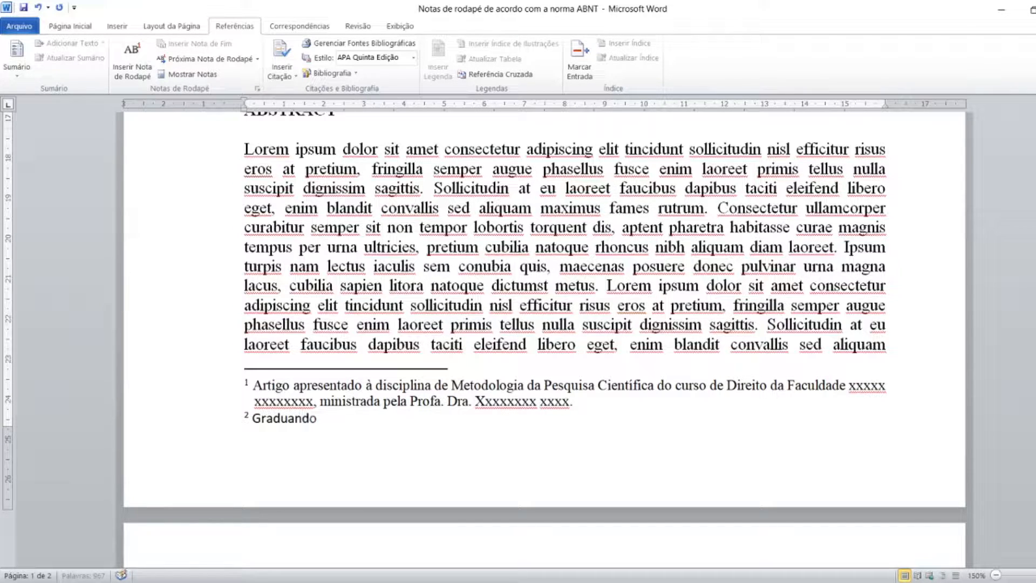
text( em Direito pela)
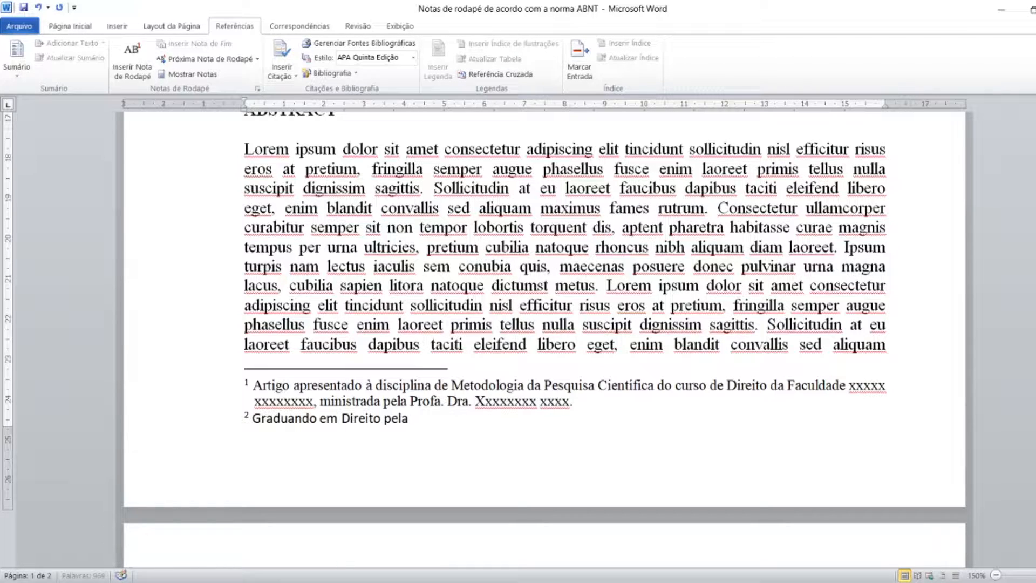
text( Faculdade XXX XXX)
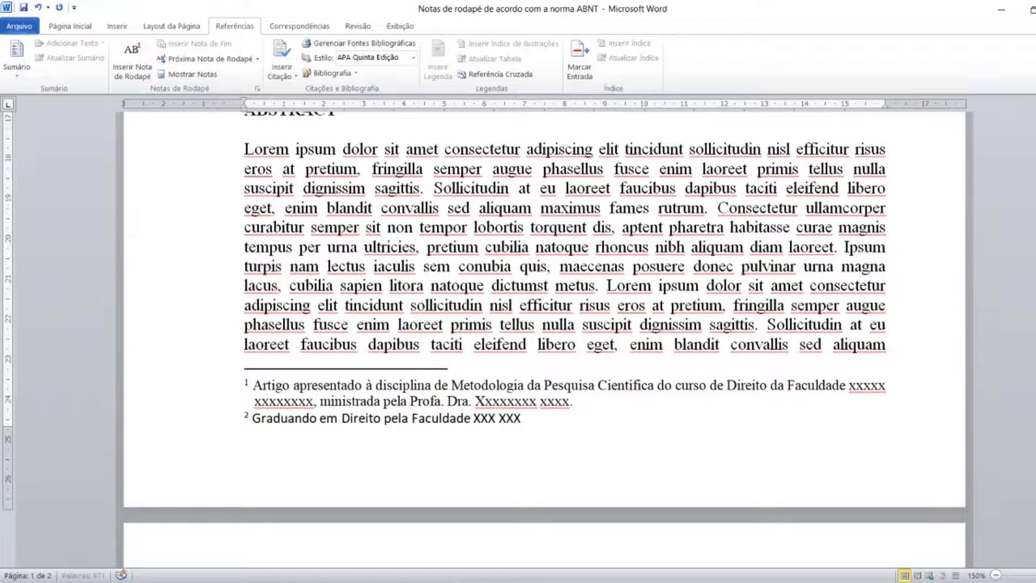
text(. E-mail)
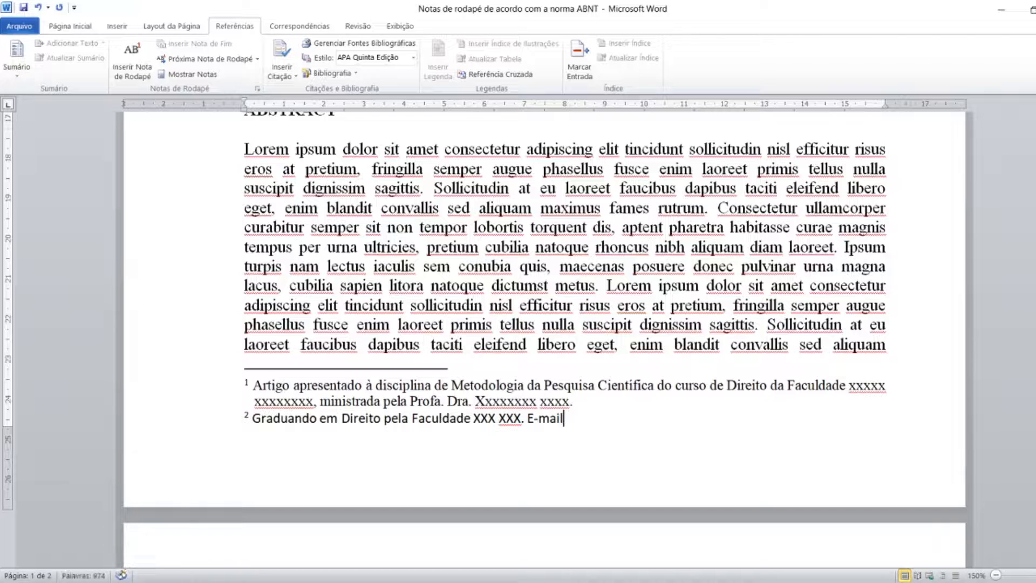
text(: xxxx xxxx xxx xx x xxx)
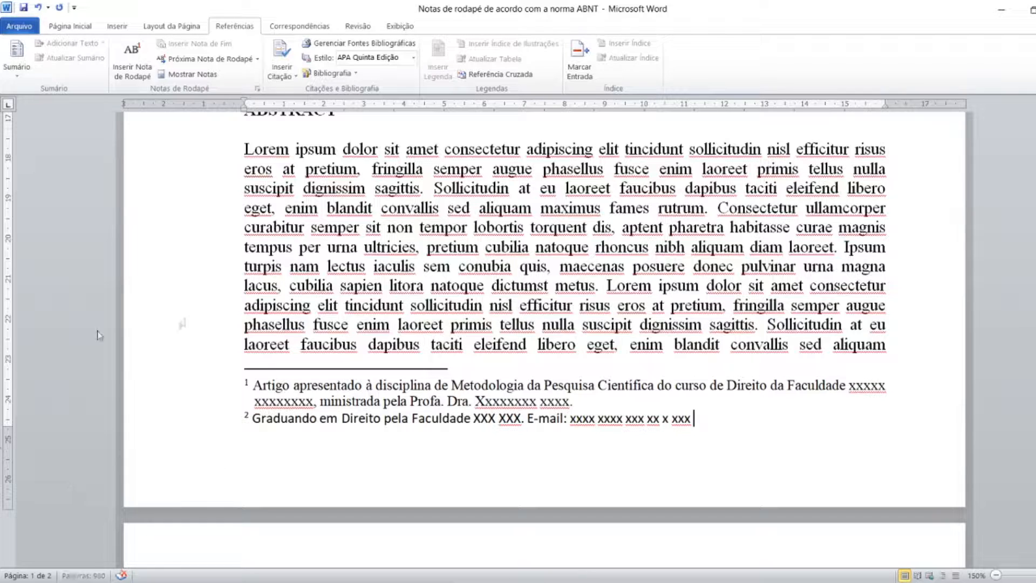
Change the font of the whole first author's footnote to Times New Roman.
click(257, 424)
click(79, 27)
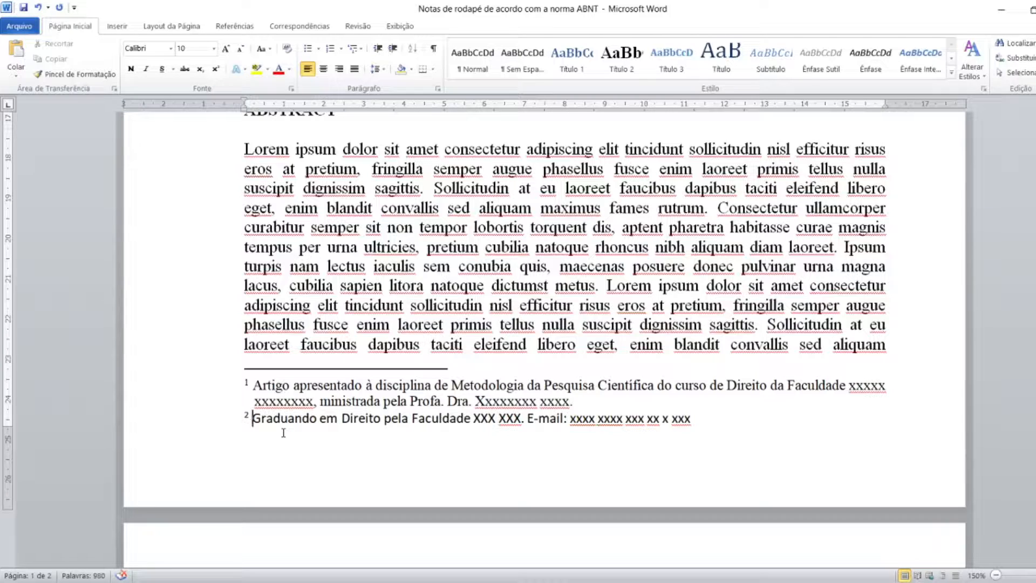
drag(242, 418, 737, 421)
click(225, 427)
click(171, 48)
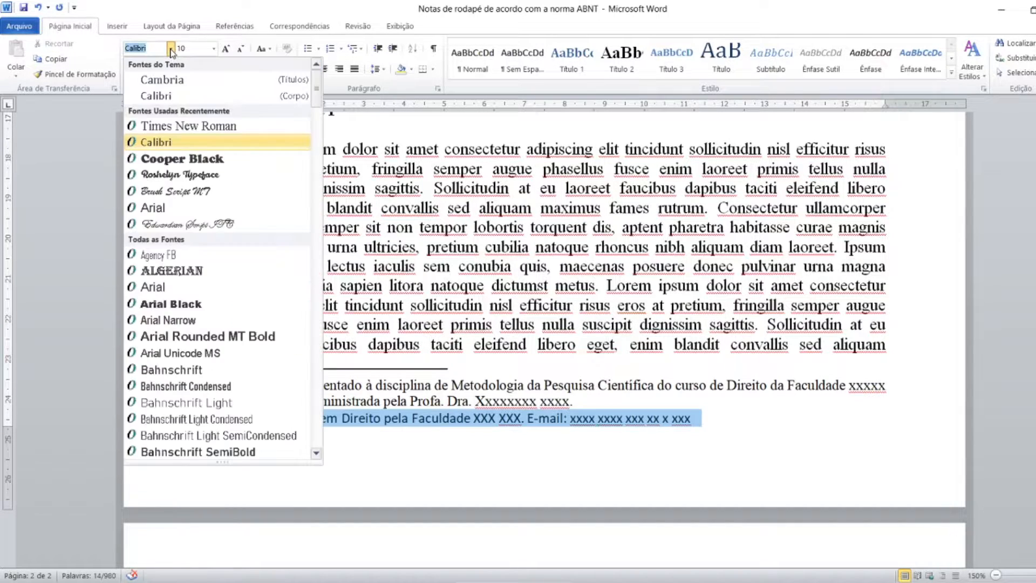
click(162, 128)
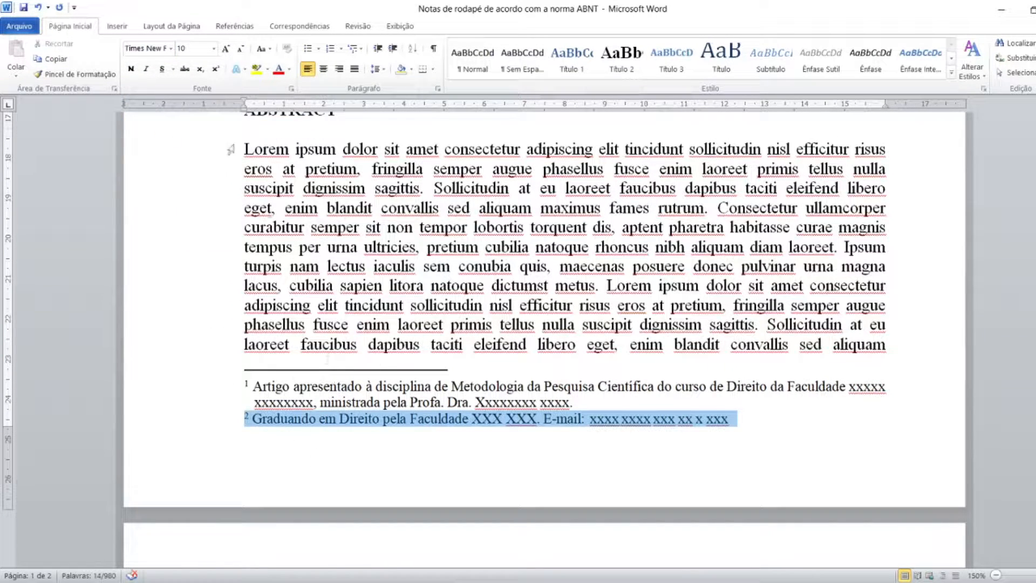
Justify the paragraph of the first author's footnote.
click(354, 69)
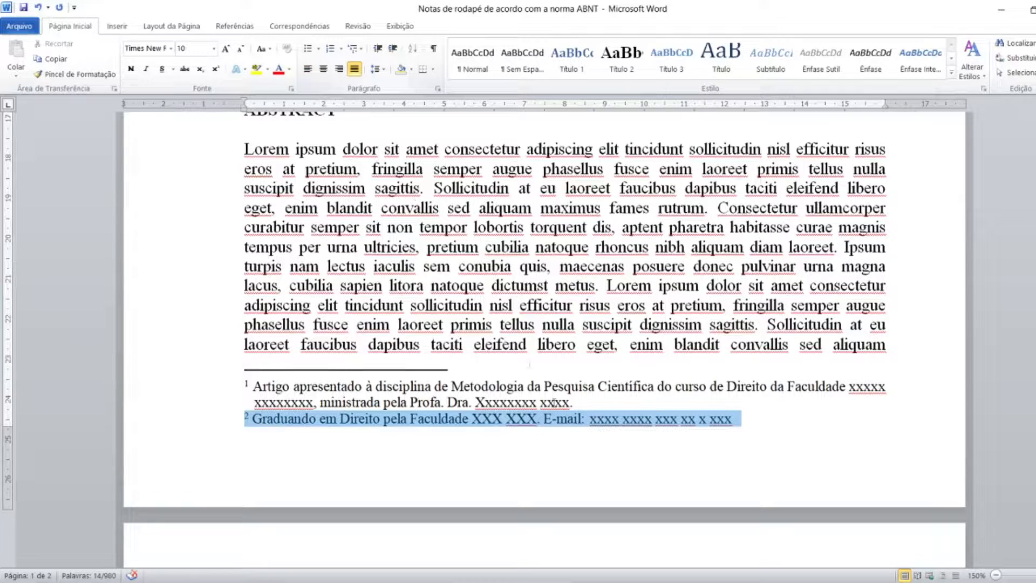
click(510, 426)
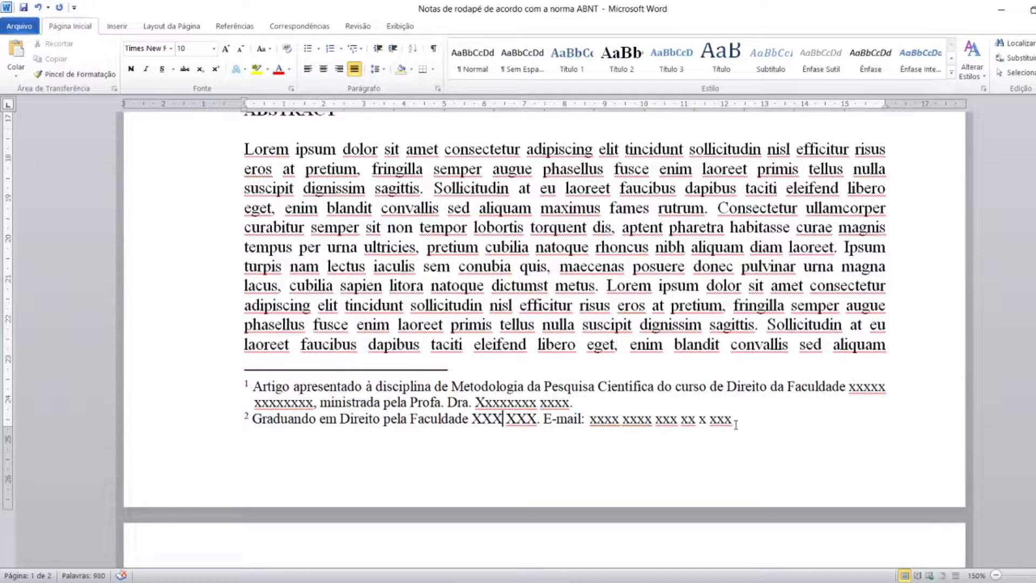
click(262, 439)
click(306, 439)
Insert a footnote right after "Segundo autor" in the author line.
scroll(331, 431, up, 10)
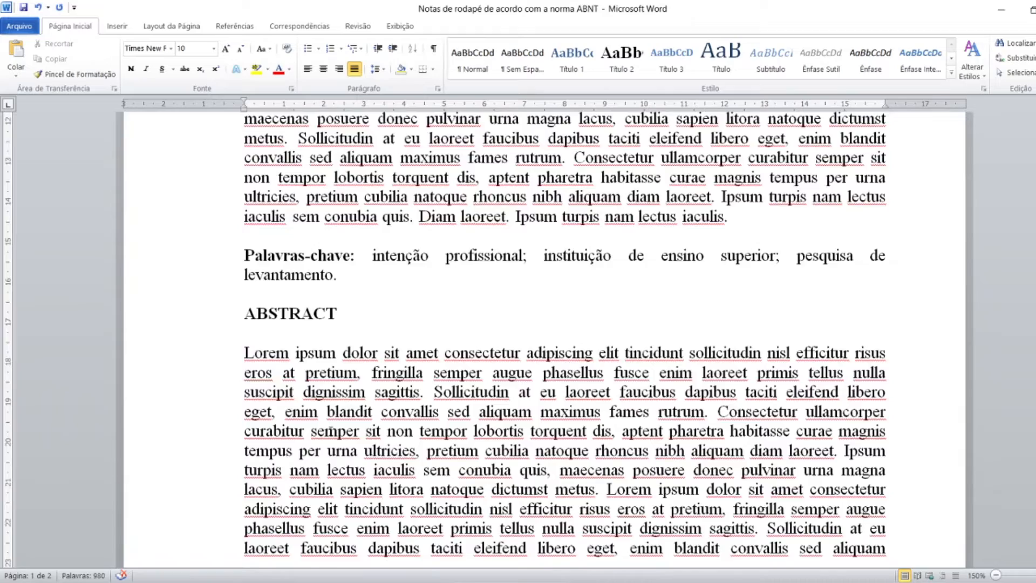
scroll(331, 430, down, 3)
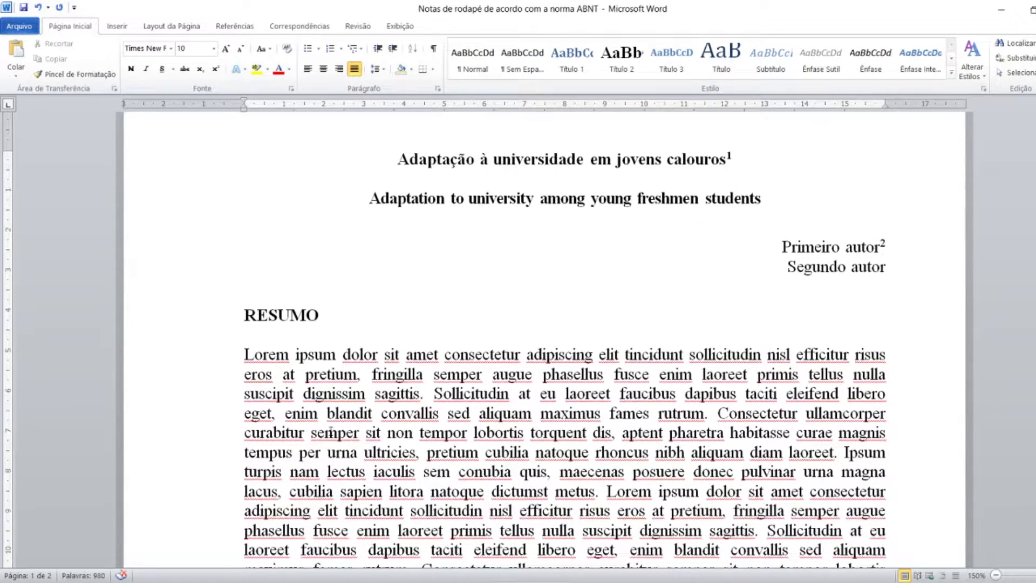
click(886, 268)
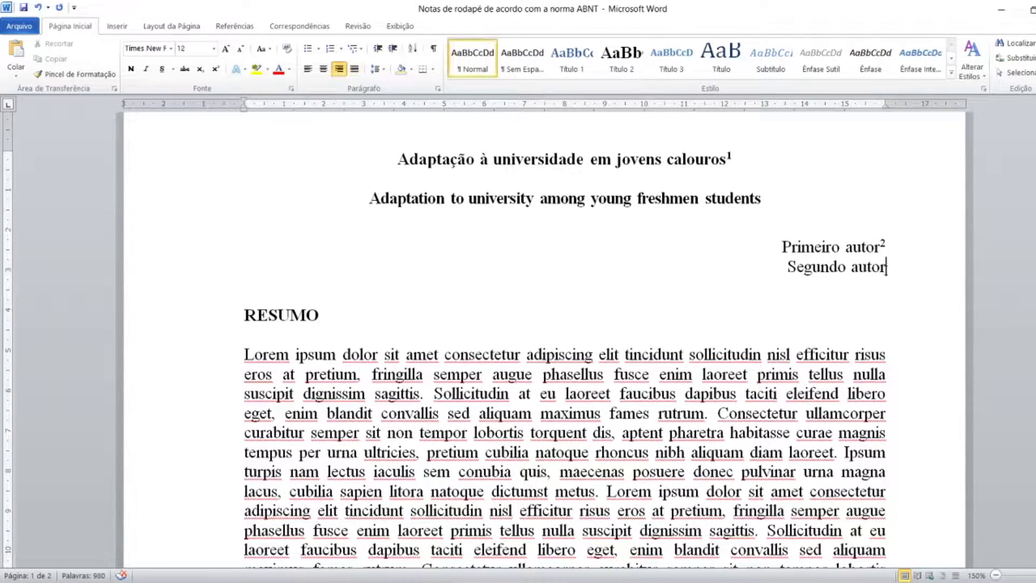
click(356, 27)
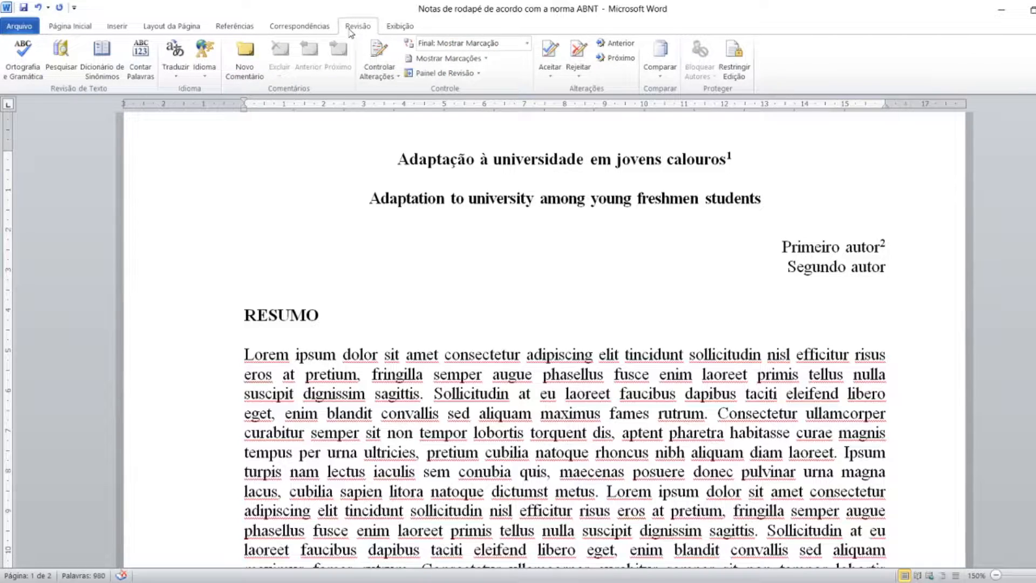
click(224, 27)
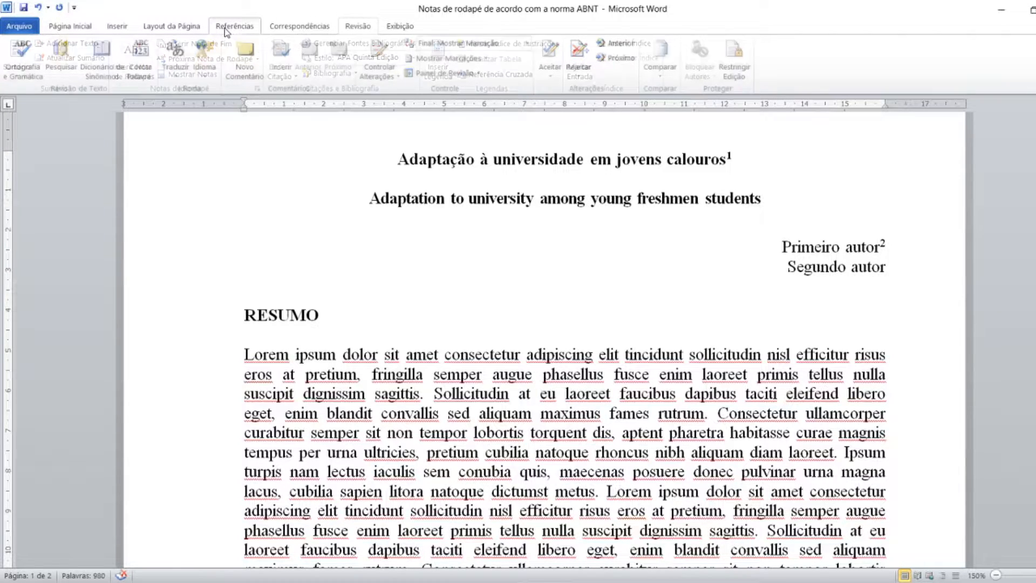
click(132, 62)
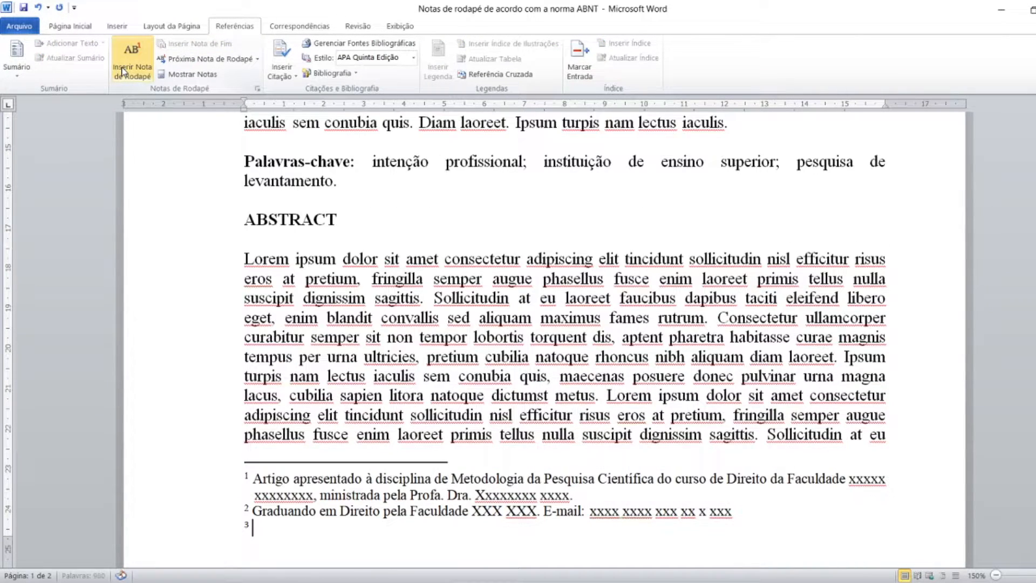
Insert an explanatory footnote at the end of the red sentence that ends with "adaptação do aluno à universidade" in the body text.
scroll(342, 427, down, 3)
scroll(342, 426, down, 10)
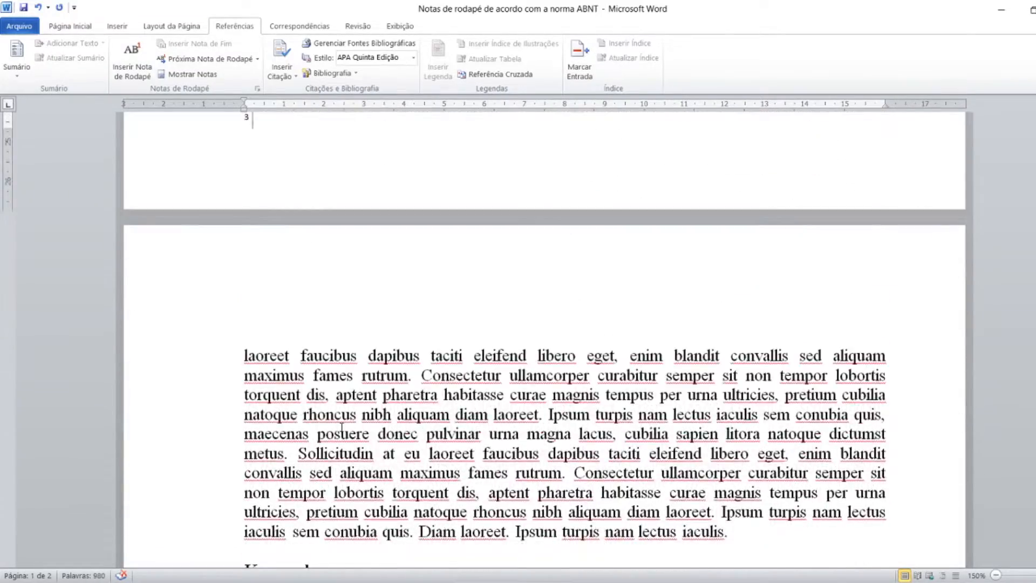
scroll(341, 427, down, 5)
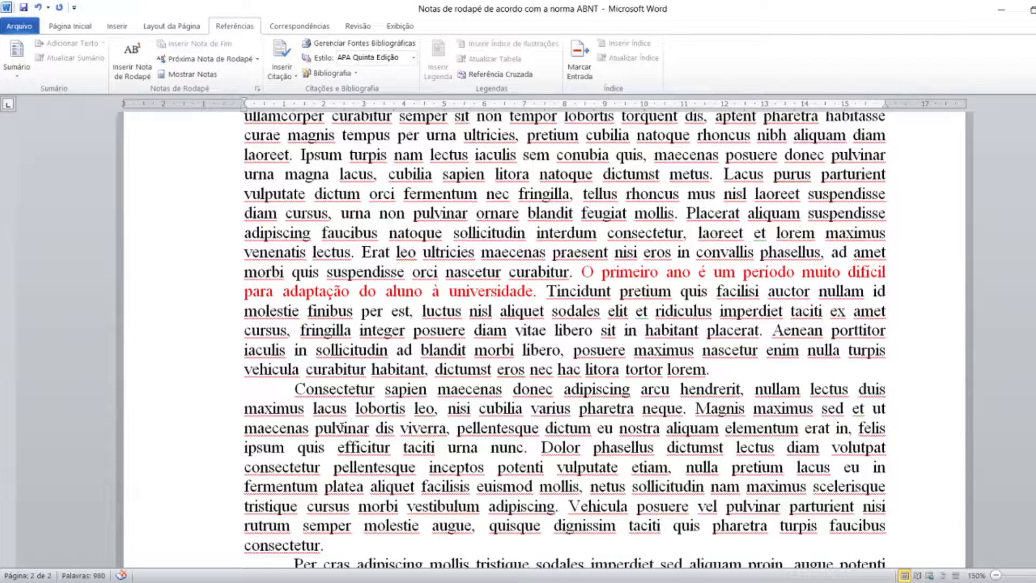
click(654, 272)
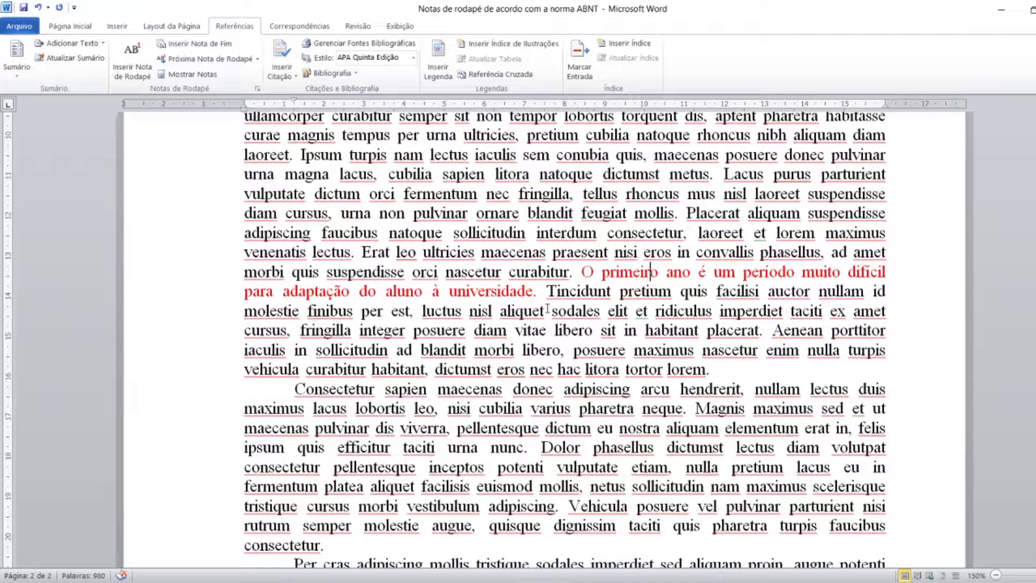
click(537, 294)
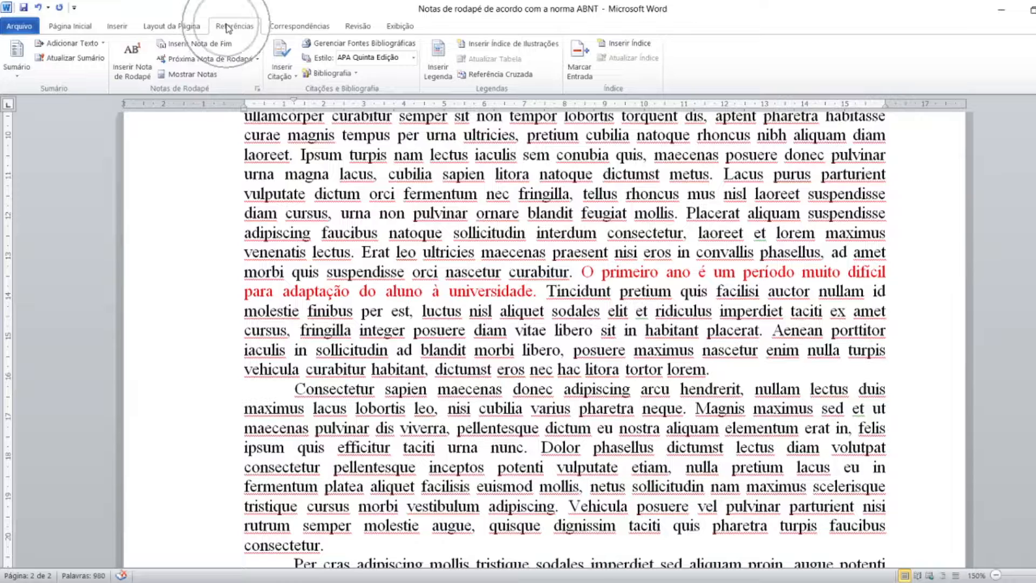
click(131, 79)
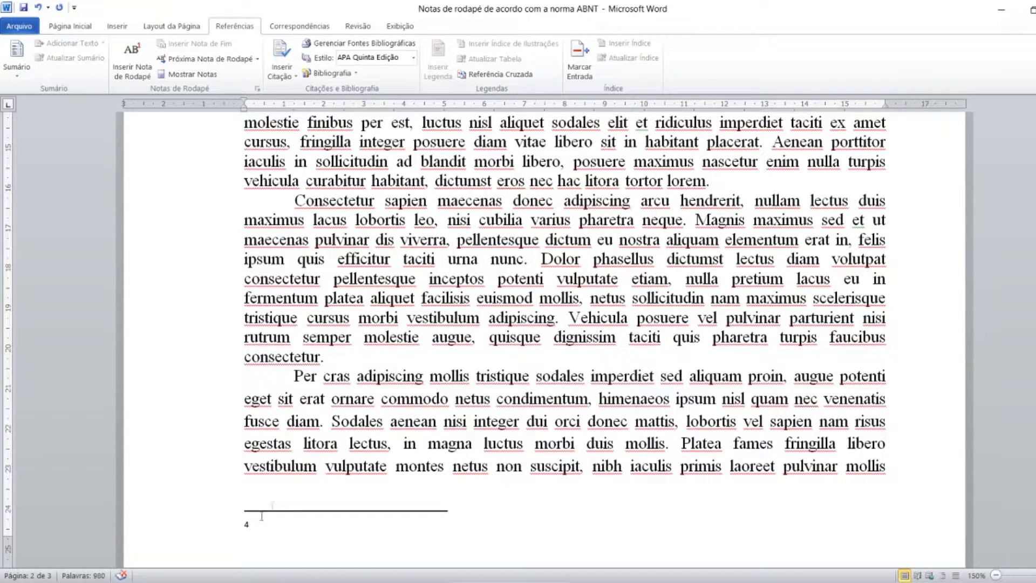
Write "Essa adaptação traz mudança para os estudantes......." as the explanatory text of footnote 4.
click(291, 510)
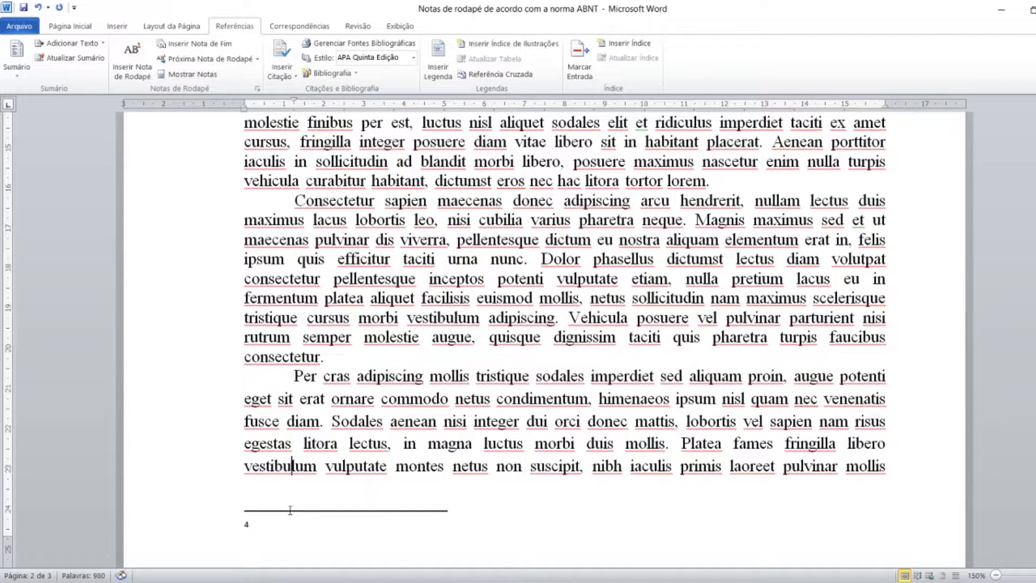
click(290, 510)
click(265, 529)
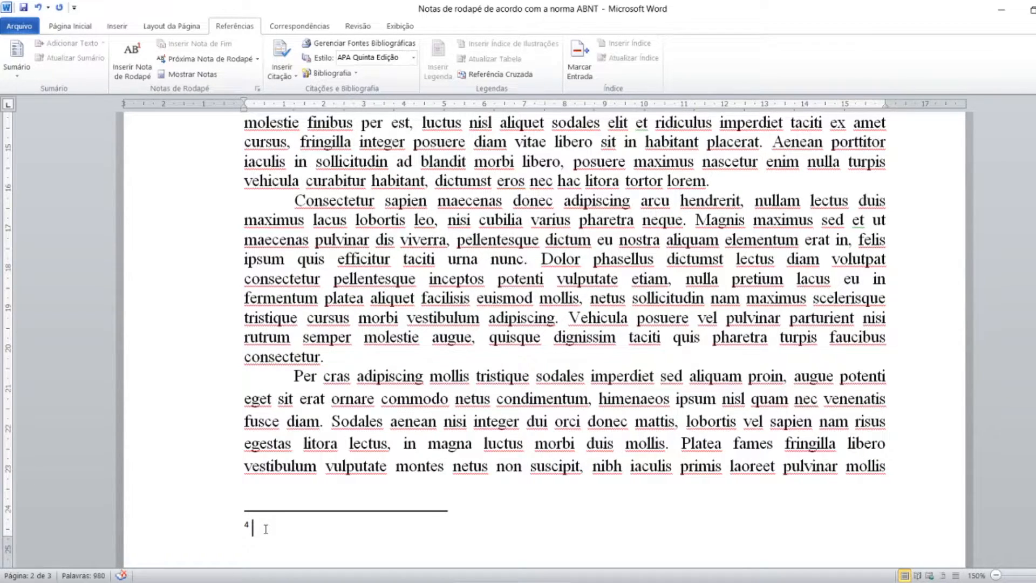
text(Essa adaptação traz mudança )
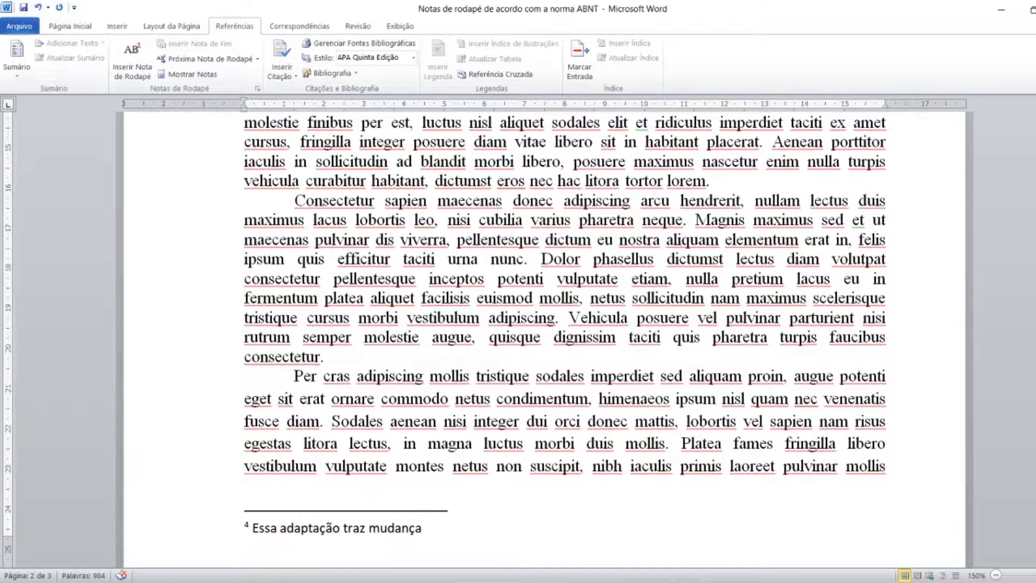
text(para os estudan)
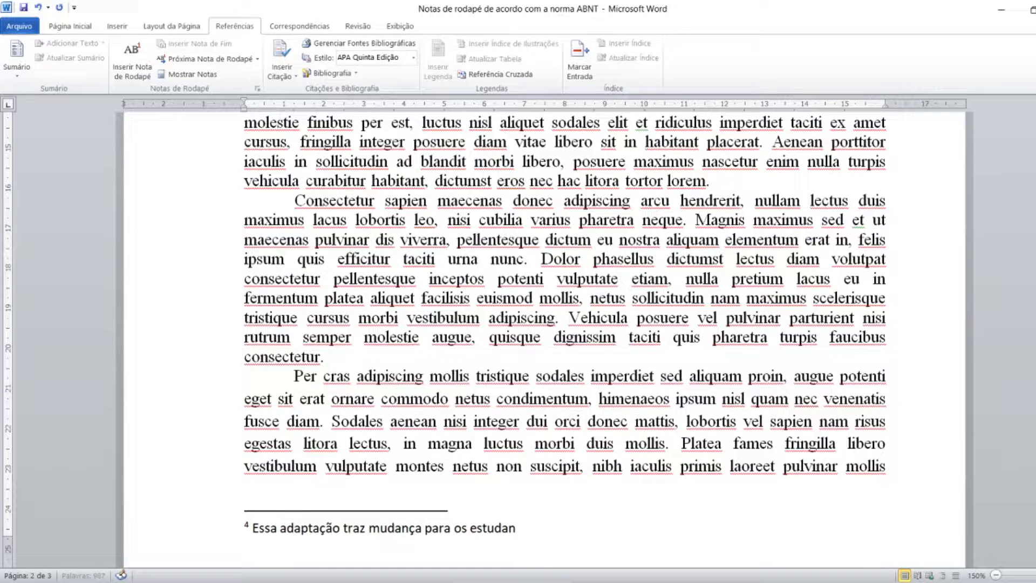
text(tes......)
scroll(565, 339, up, 5)
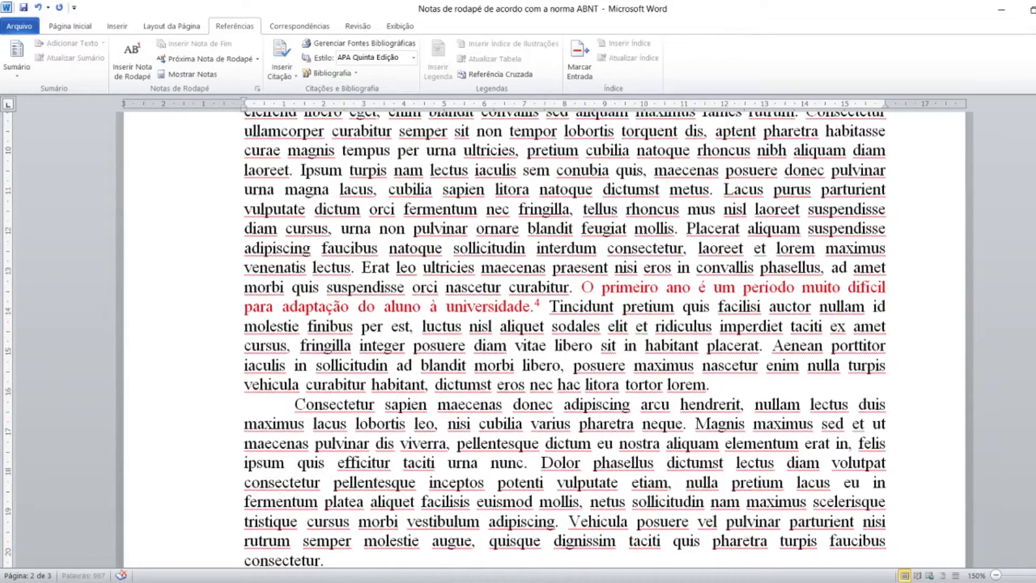
scroll(565, 340, down, 3)
scroll(220, 555, down, 5)
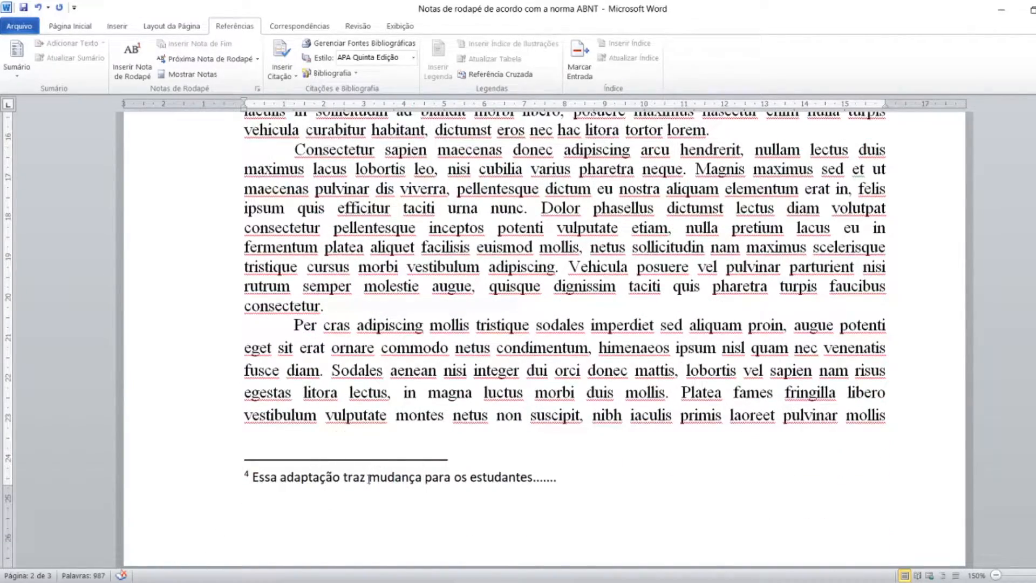
Introduce the red sentence with "De acordo com", the cited author's surname and "(2022)", and make its opening "o" lowercase.
scroll(368, 477, up, 4)
scroll(368, 478, up, 2)
click(539, 359)
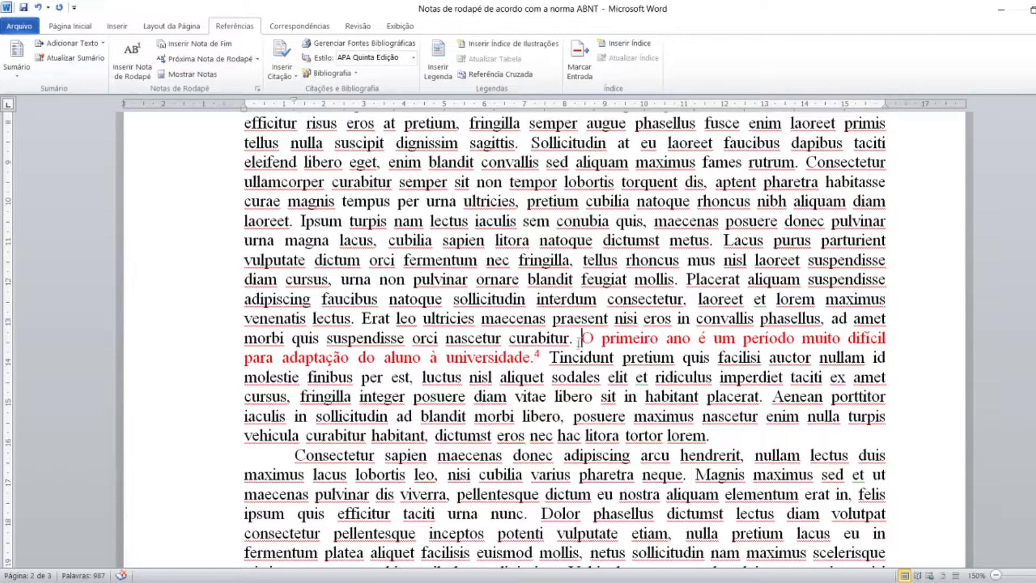
click(580, 338)
text(De aco)
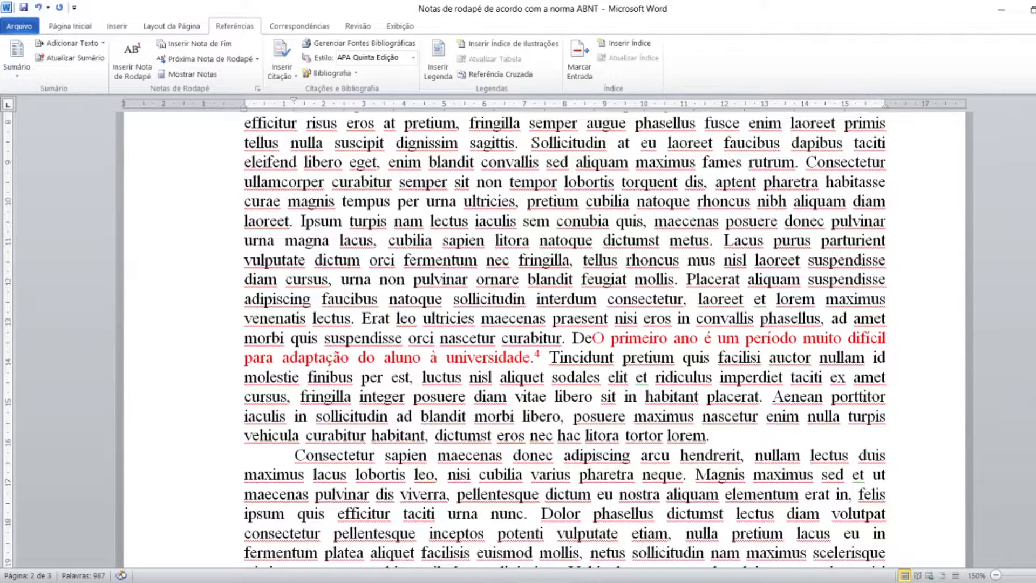
text(rdo com C)
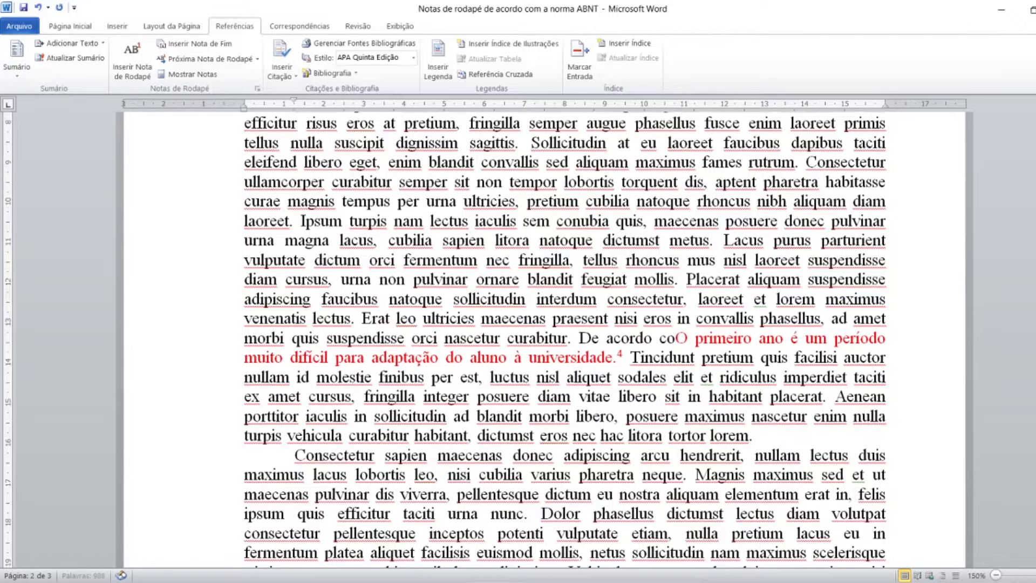
text(astro (20)
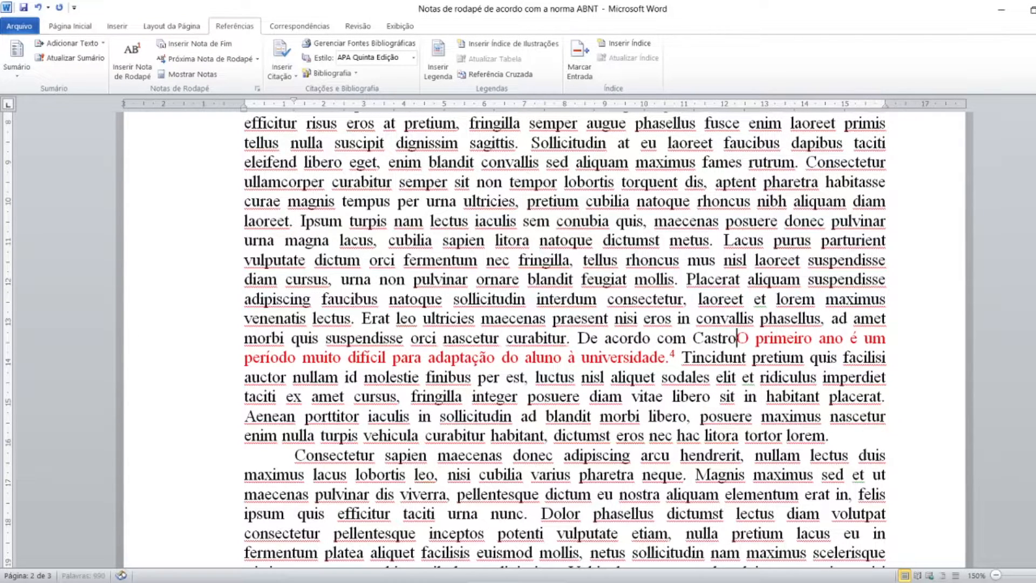
text(22))
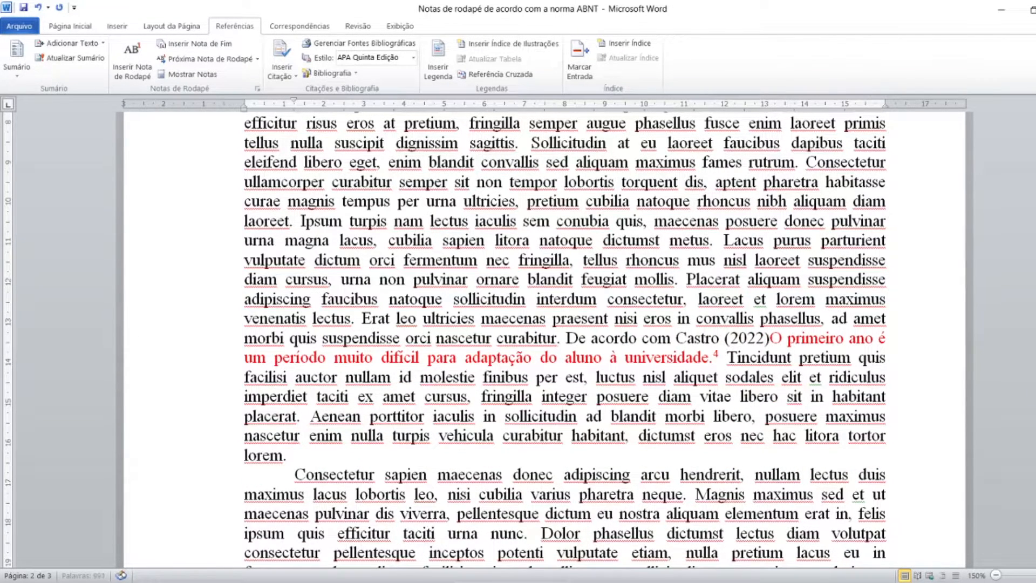
key(Delete)
text(o)
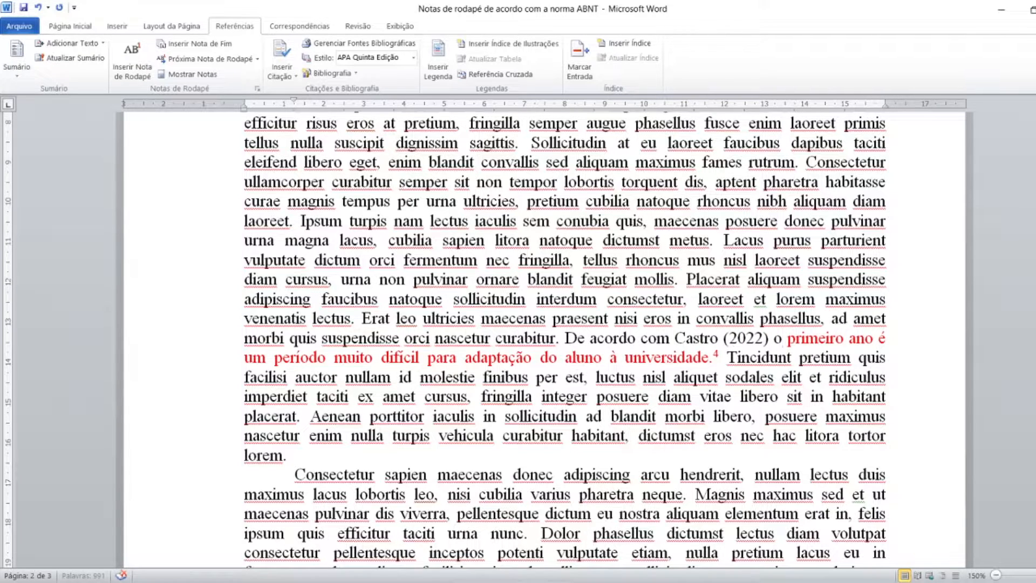
Colour the new introductory citation red like the rest of the sentence.
drag(558, 337, 779, 338)
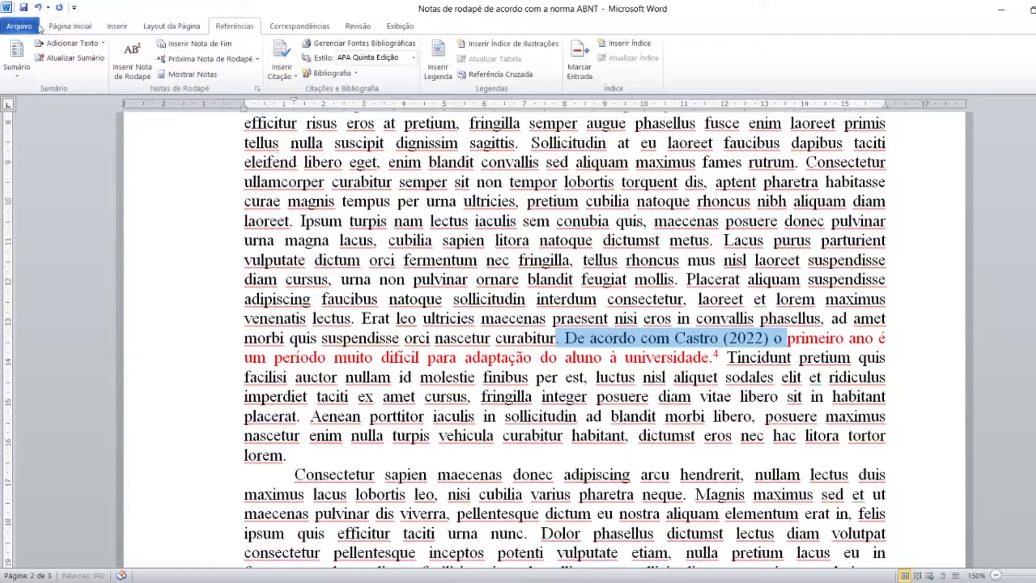
click(69, 26)
click(278, 69)
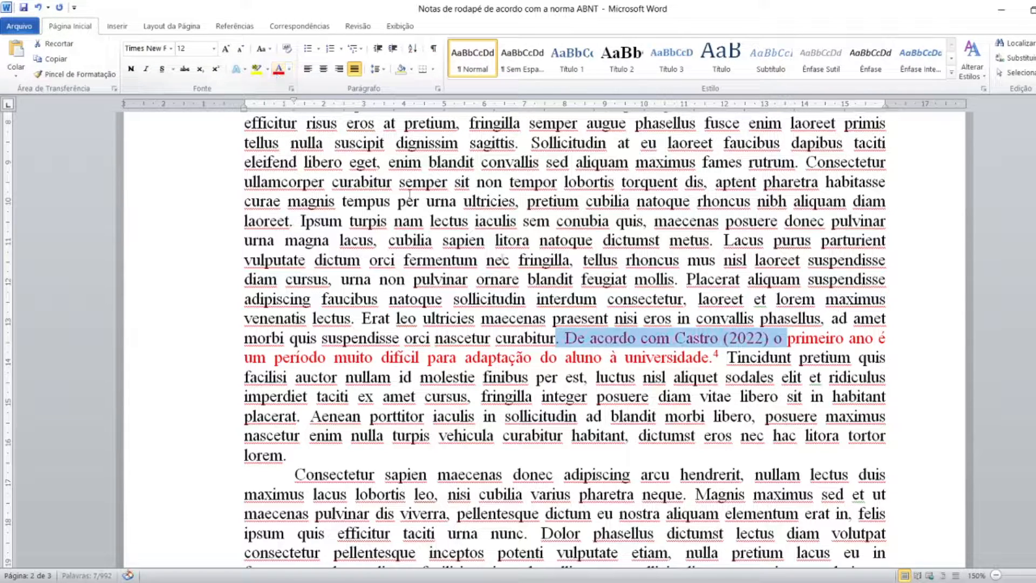
click(673, 376)
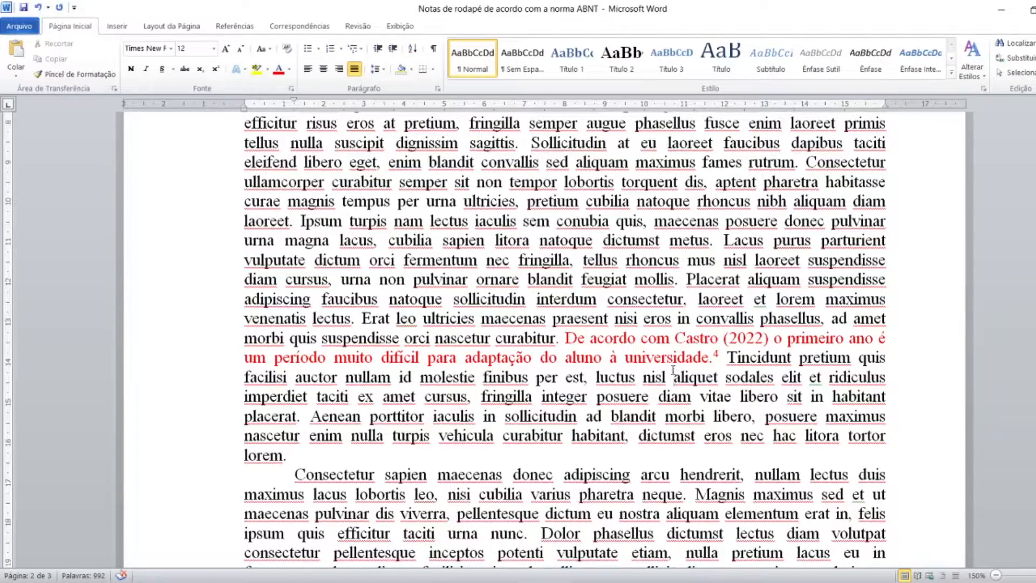
Remove the introductory author-and-year citation from the red sentence and restore its capital "O".
scroll(673, 371, down, 4)
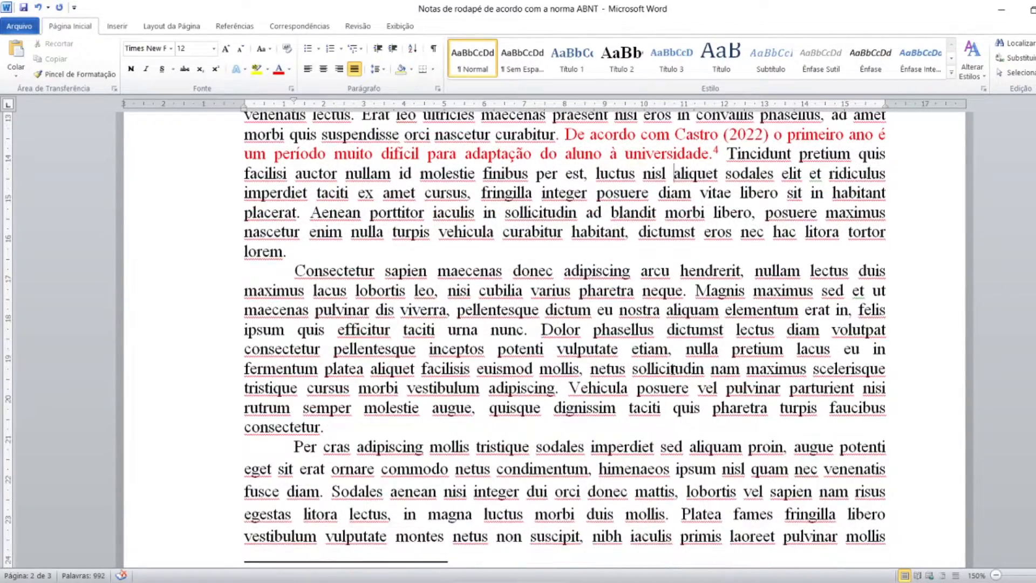
scroll(671, 369, down, 4)
click(422, 477)
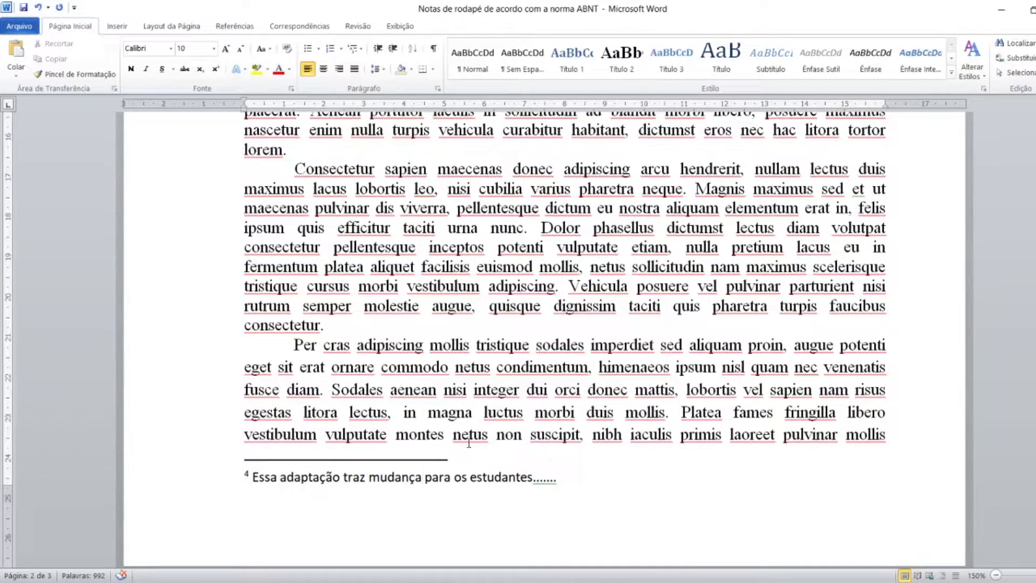
scroll(468, 444, up, 5)
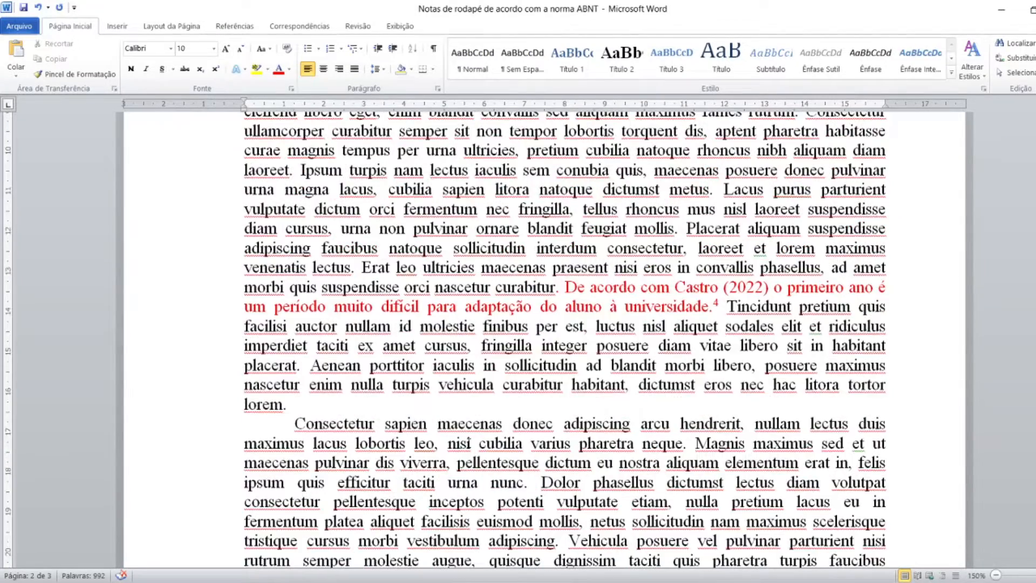
click(711, 291)
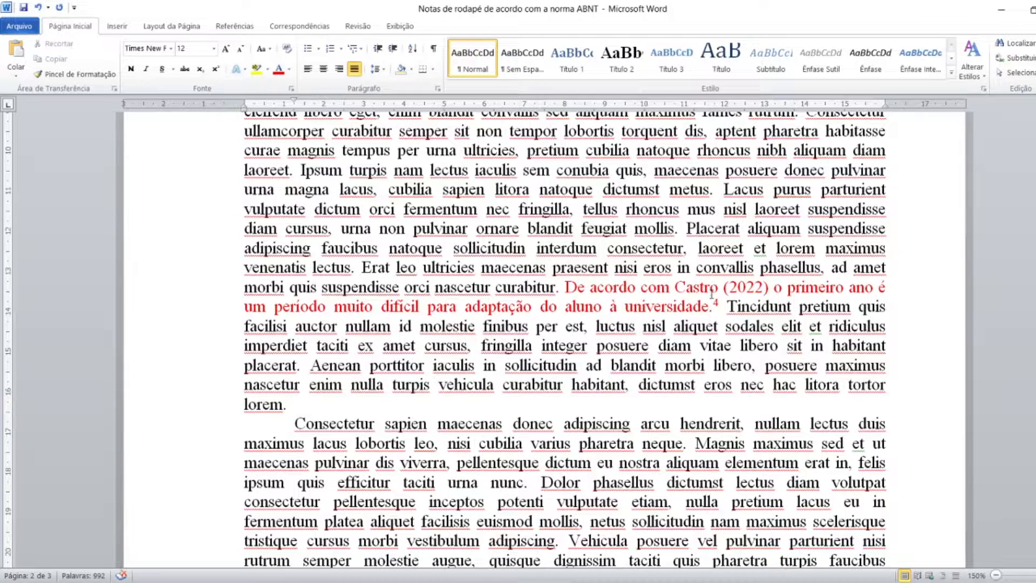
drag(773, 289, 565, 292)
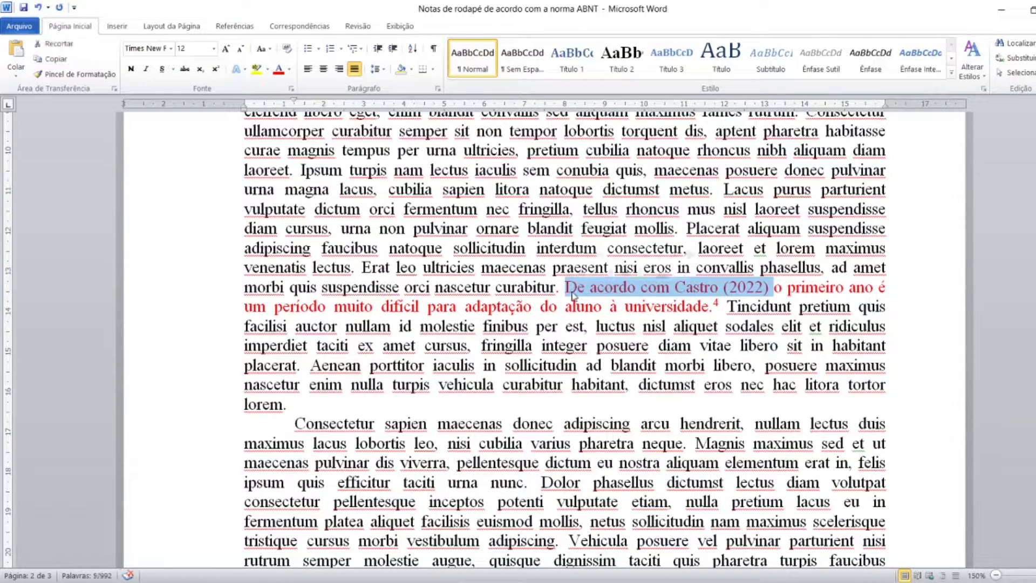
key(Delete)
text(O)
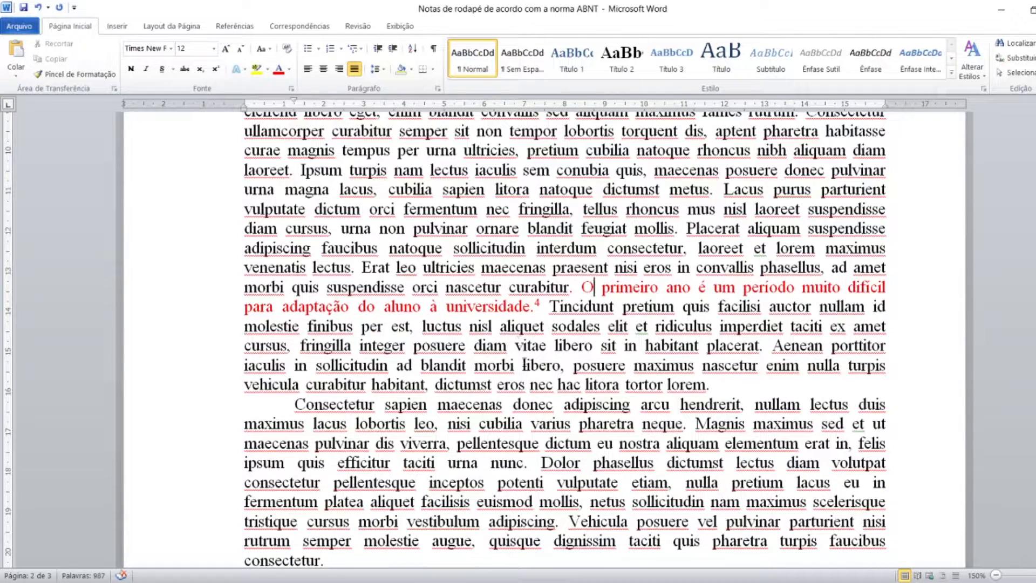
Replace footnote 4's explanatory text with a full reference: the author's surname in capitals, the initials and "Título......".
drag(542, 307, 535, 307)
click(541, 344)
scroll(476, 415, down, 4)
scroll(476, 415, down, 3)
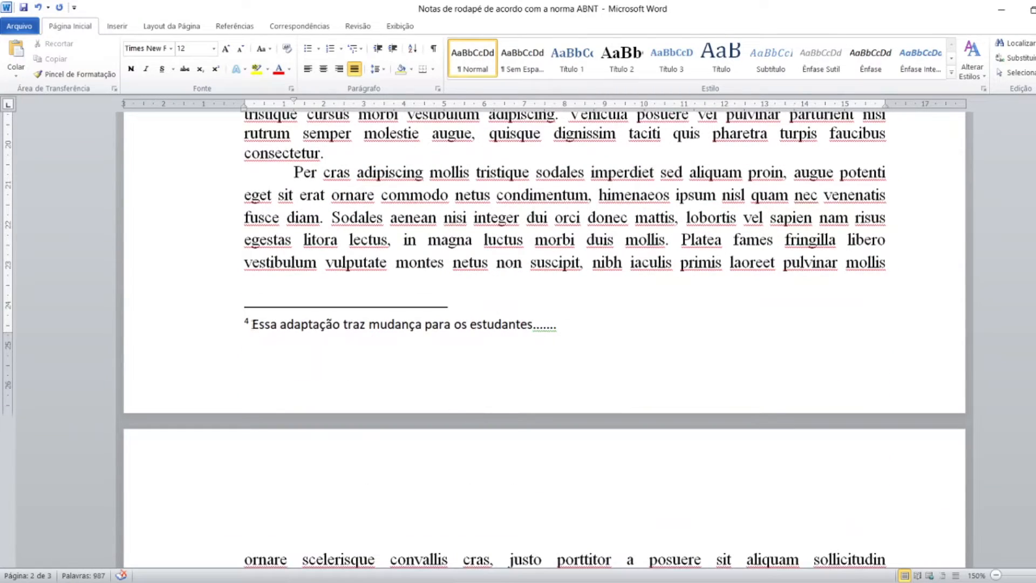
drag(251, 324, 585, 325)
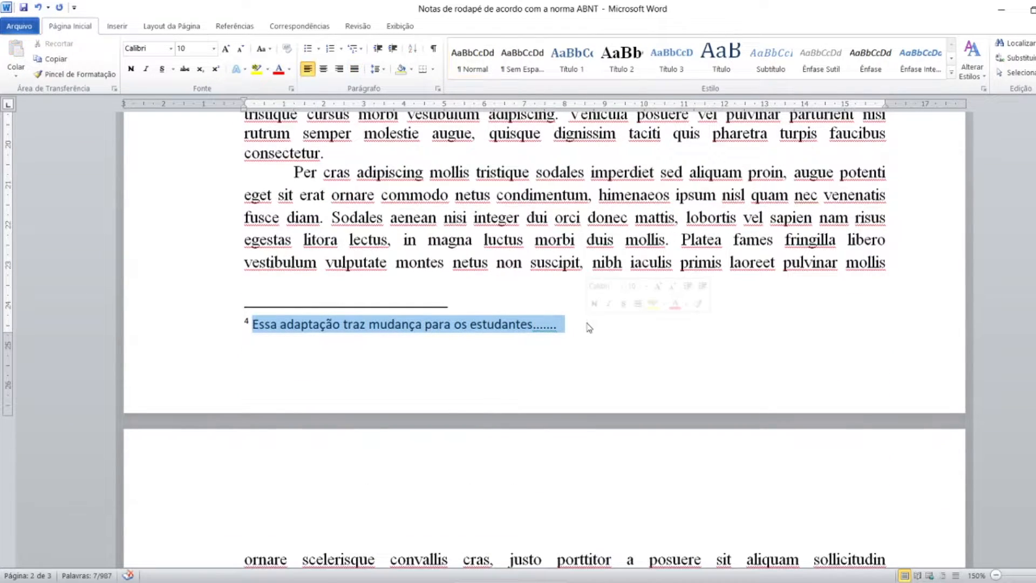
text(CASTRO)
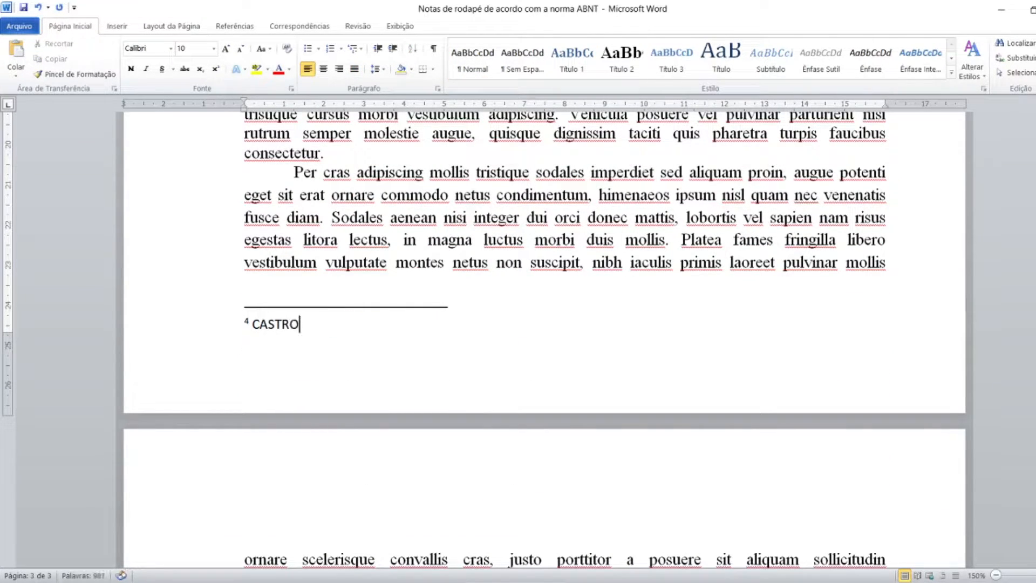
text(, E. K. Título)
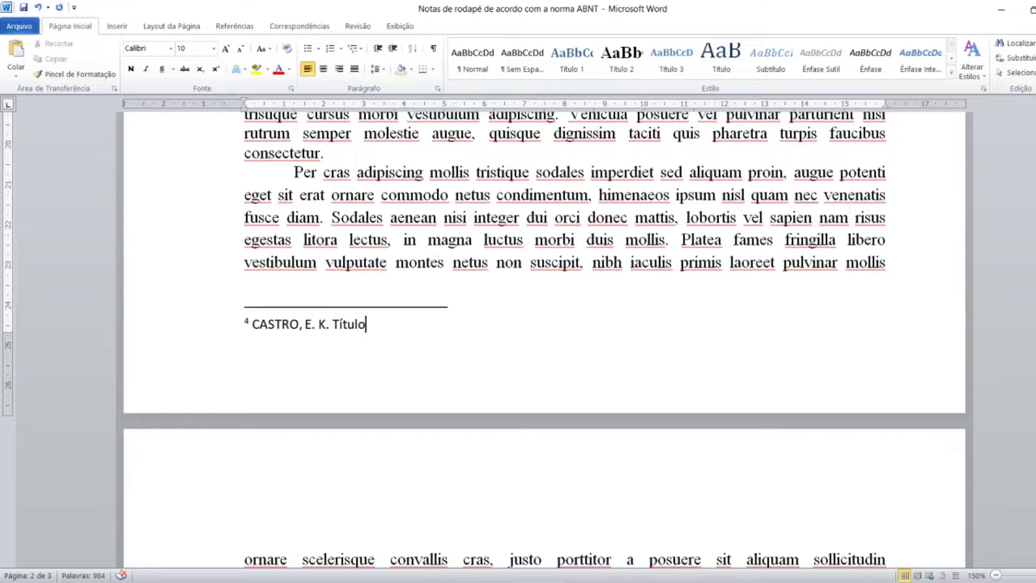
text(......)
Make the word "Título" bold in the reference of footnote 4.
drag(331, 325, 373, 329)
click(130, 68)
click(408, 330)
click(311, 322)
Shorten the reference in footnote 4 by replacing the author's initials and title with "2022." after the surname.
scroll(486, 308, up, 5)
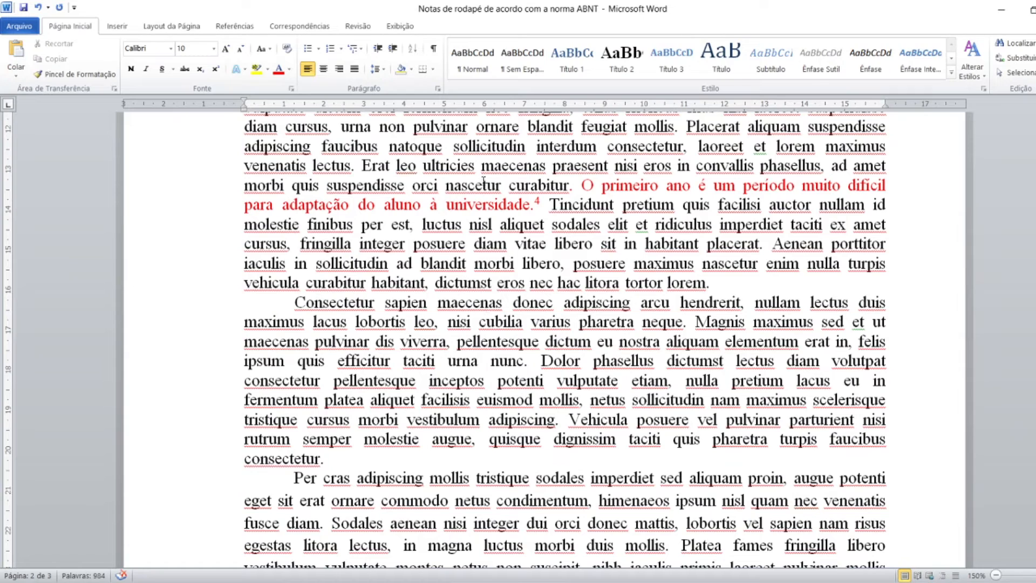
click(552, 205)
scroll(543, 243, down, 4)
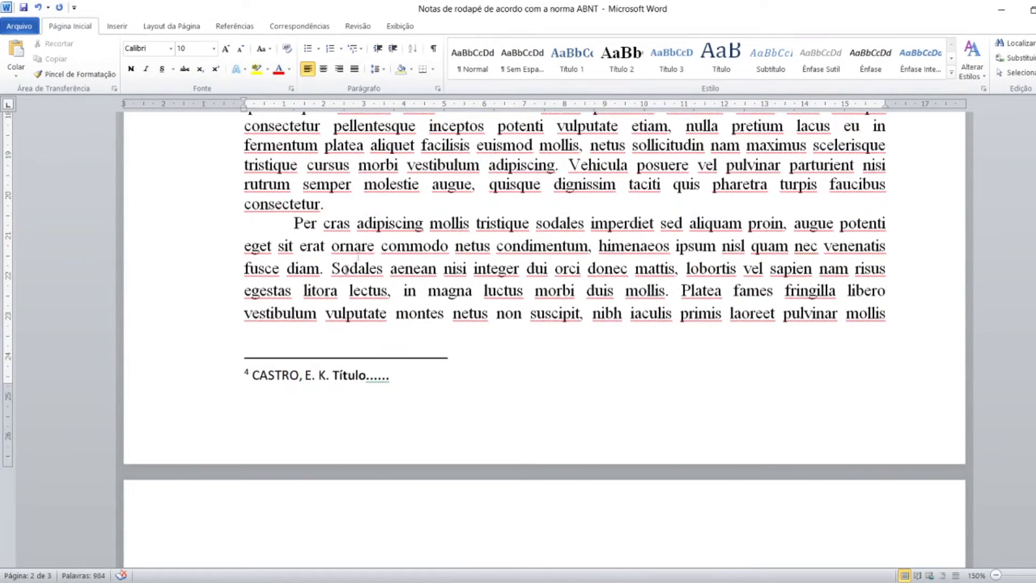
click(348, 378)
drag(306, 375, 421, 376)
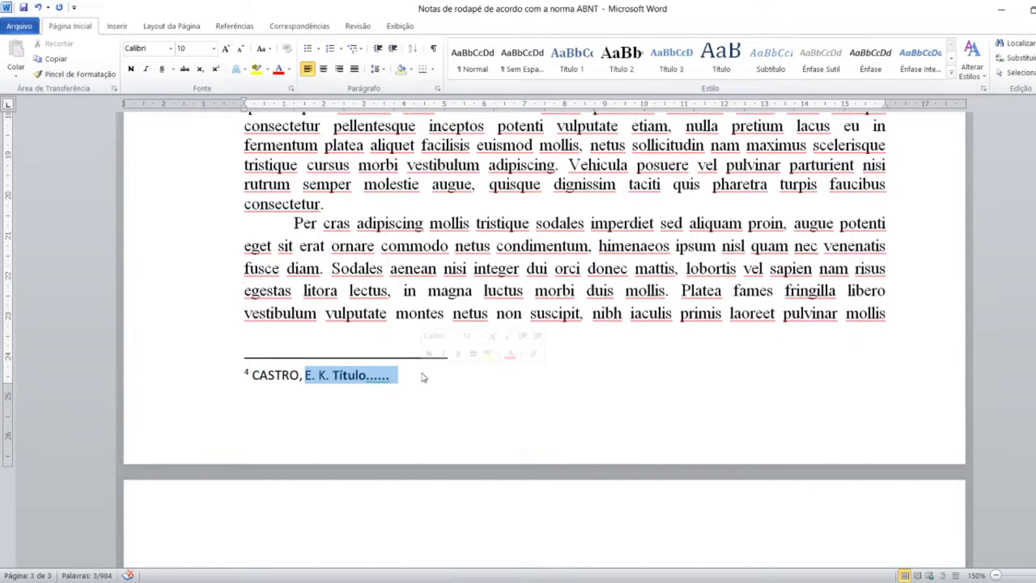
text(2022.)
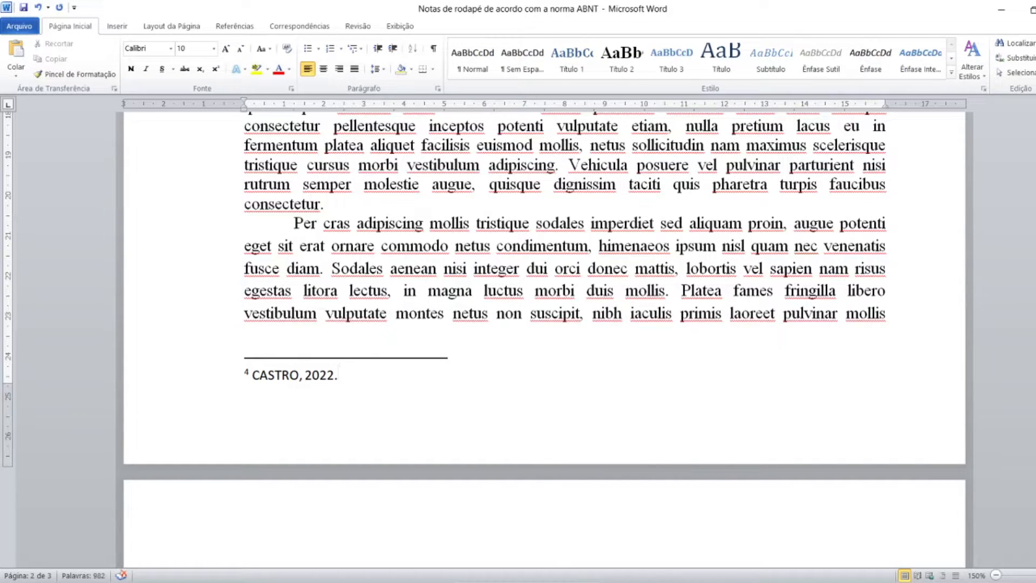
click(294, 374)
key(Right)
key(Left)
key(Left)
key(Left)
key(Left)
key(Left)
key(Left)
shift+click(348, 384)
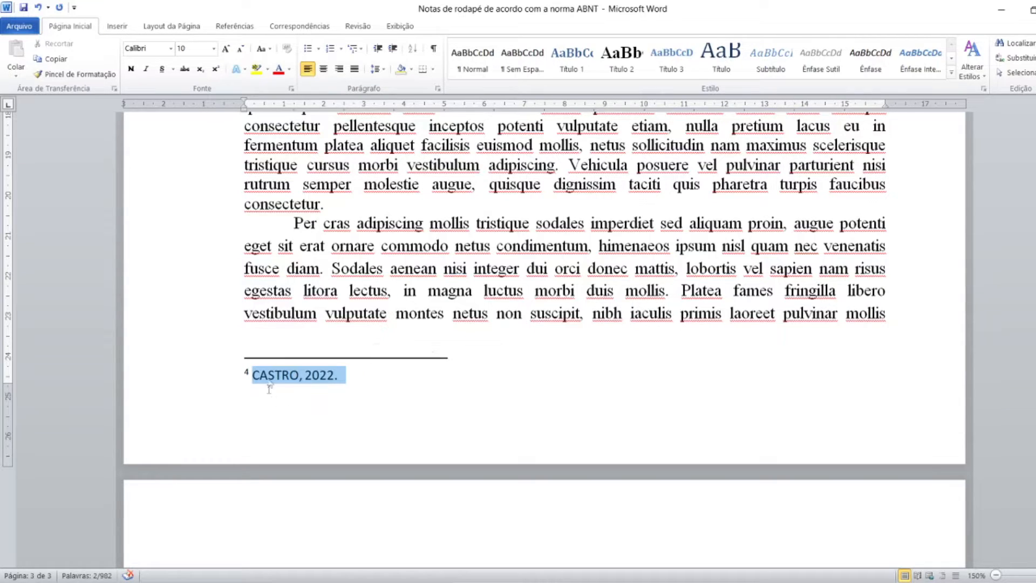
Add a second author's surname in capitals after the first in footnote 4, separated by a semicolon.
click(283, 376)
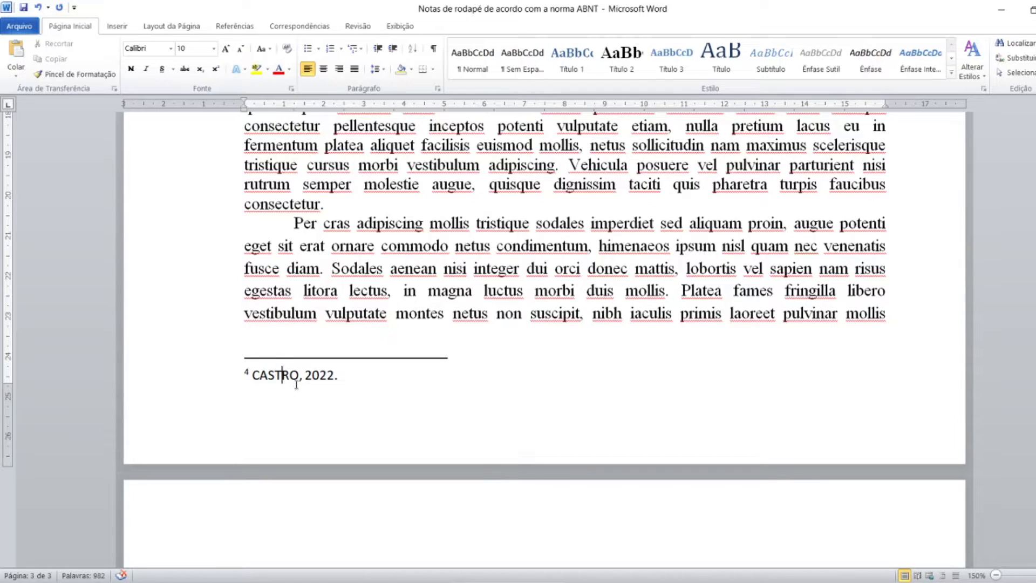
click(297, 375)
text(; AMORIM)
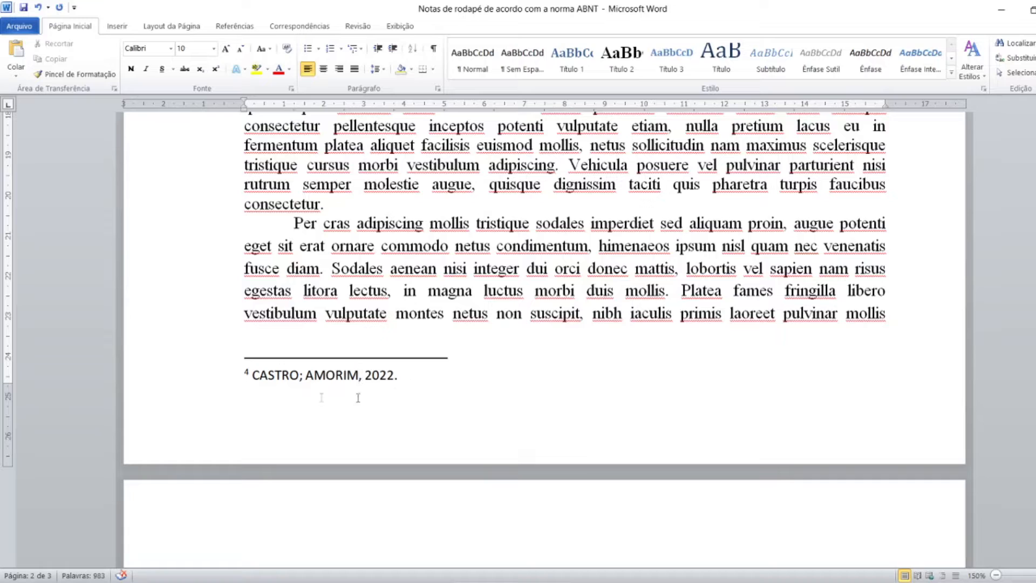
drag(253, 375, 395, 376)
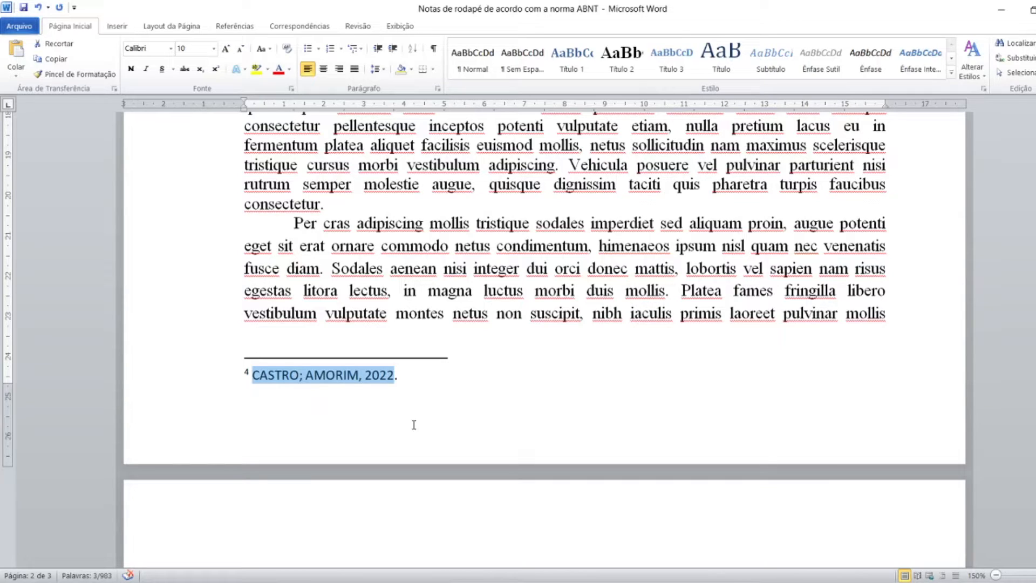
click(380, 376)
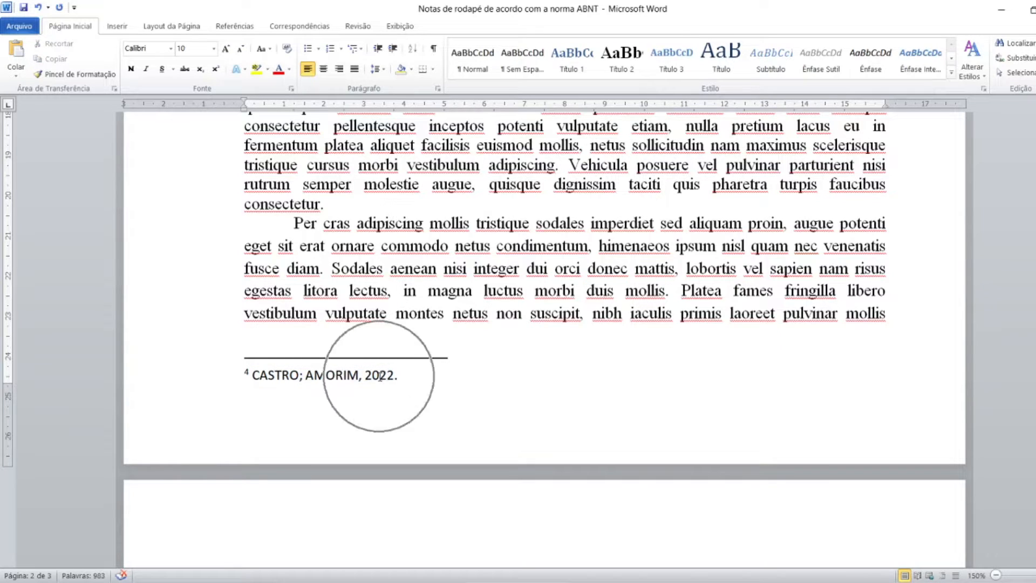
click(379, 376)
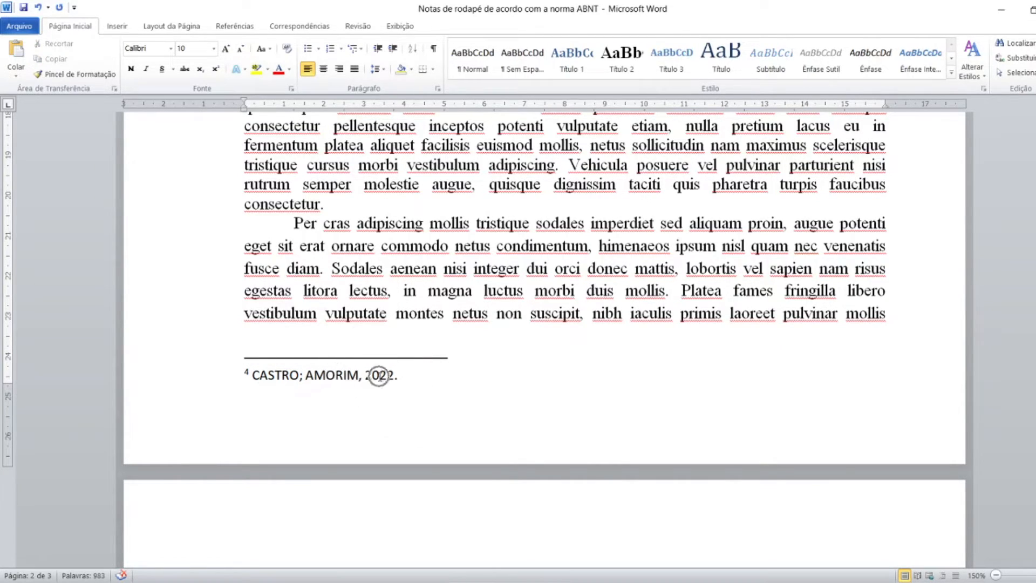
Compare the short author-and-year reference in footnote 4 with the red body-text sentence about the first university year that it supports.
click(379, 376)
click(379, 376)
click(347, 376)
click(379, 376)
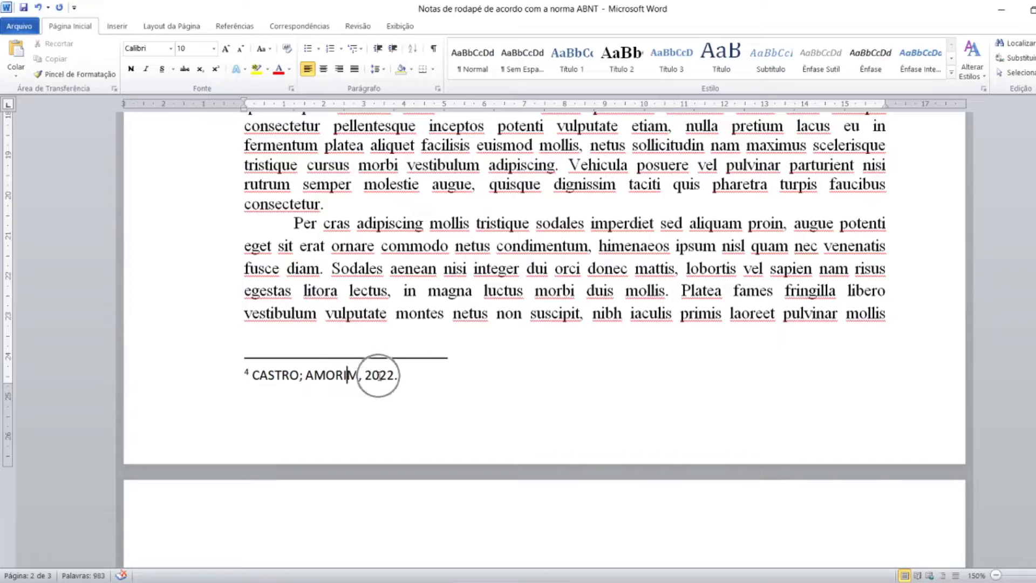
scroll(558, 407, up, 6)
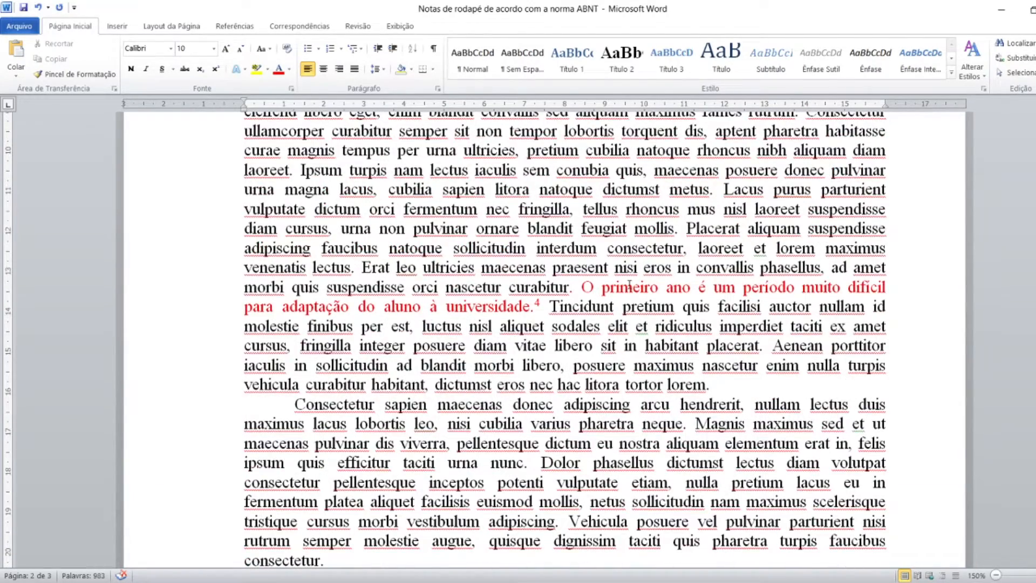
click(629, 284)
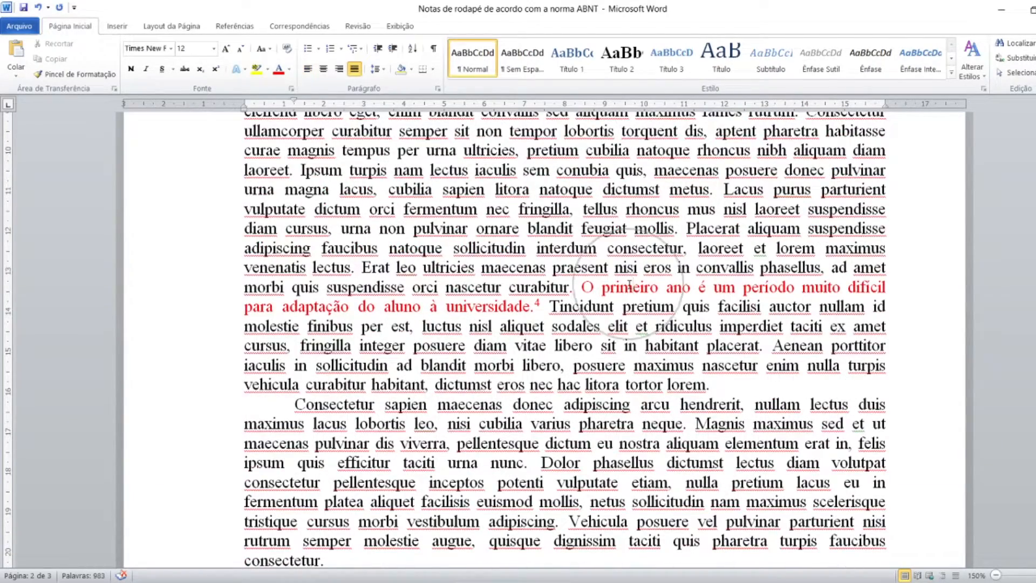
scroll(473, 463, down, 3)
click(470, 386)
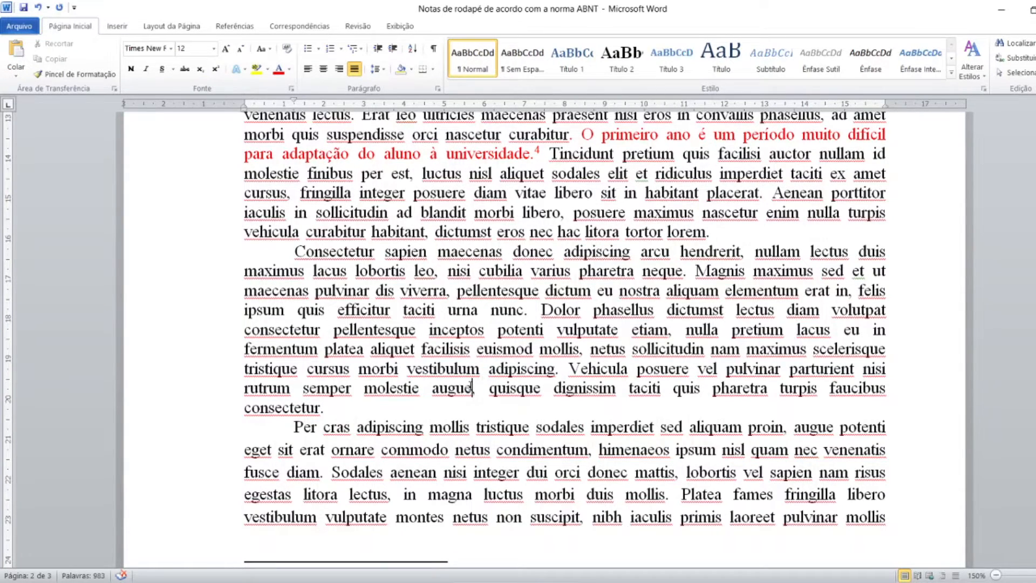
scroll(473, 387, down, 3)
click(399, 425)
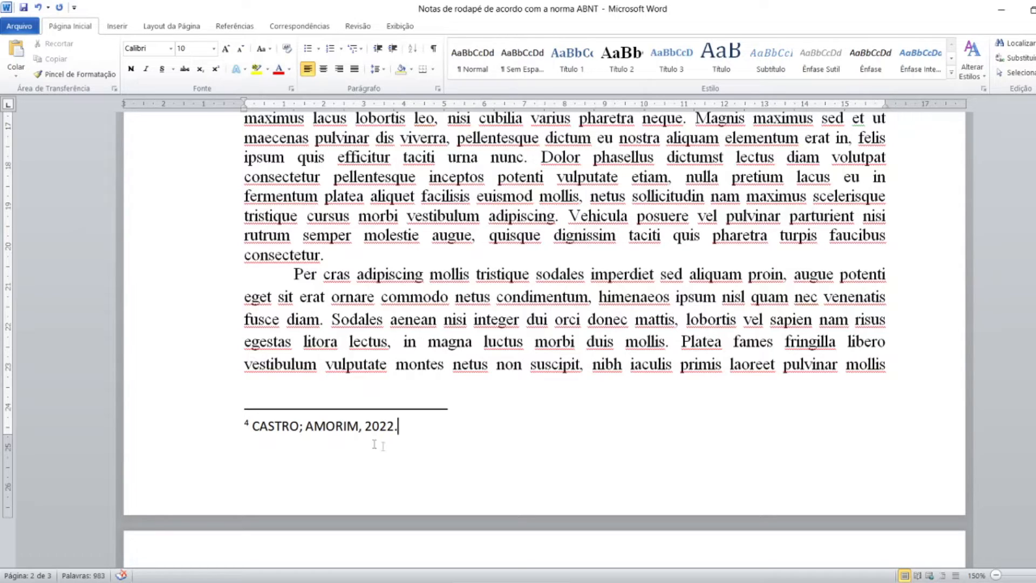
click(299, 426)
scroll(300, 426, up, 1)
scroll(299, 426, down, 2)
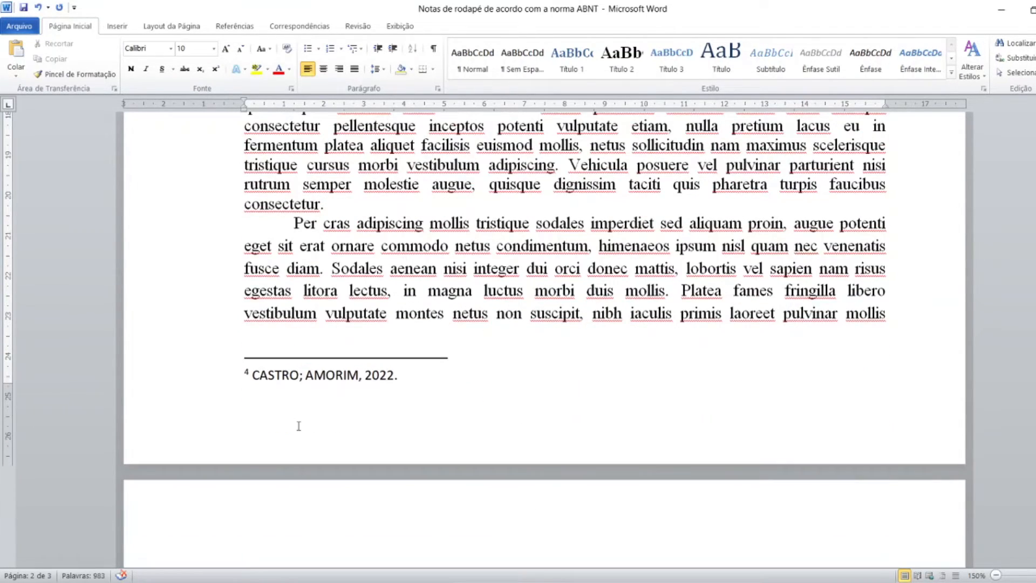
scroll(298, 426, up, 2)
scroll(298, 426, up, 4)
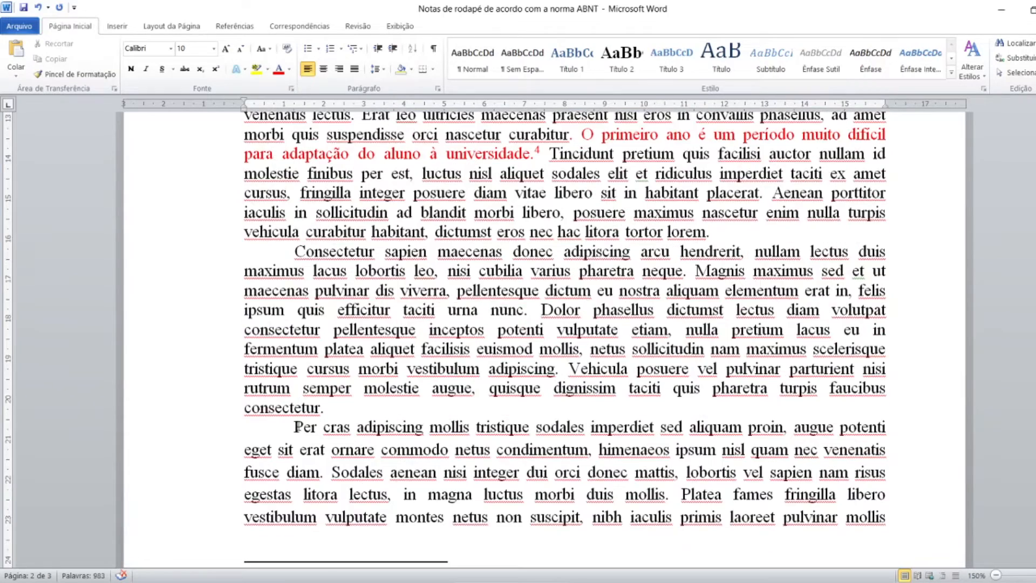
click(587, 236)
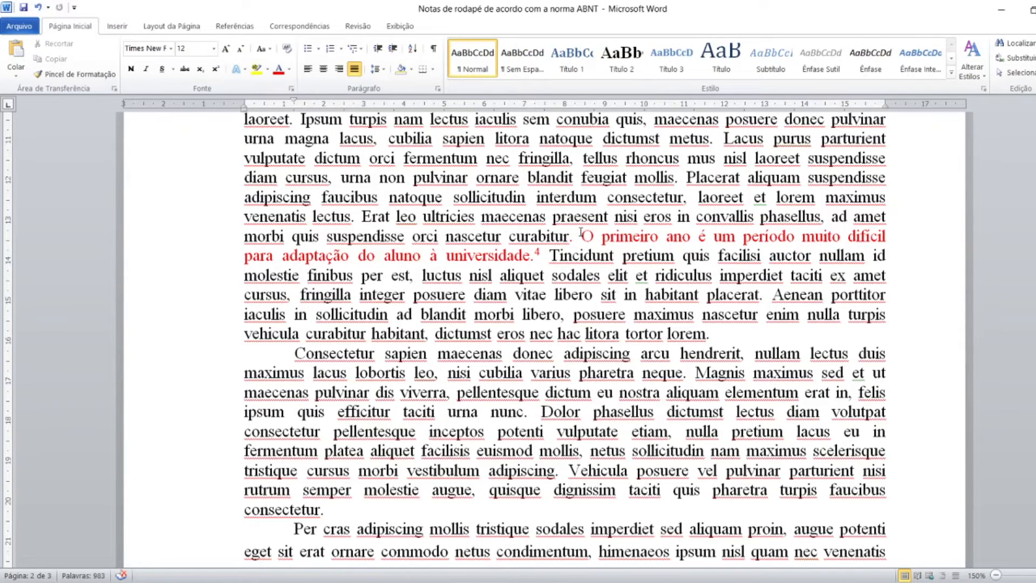
scroll(581, 233, down, 2)
scroll(579, 231, down, 3)
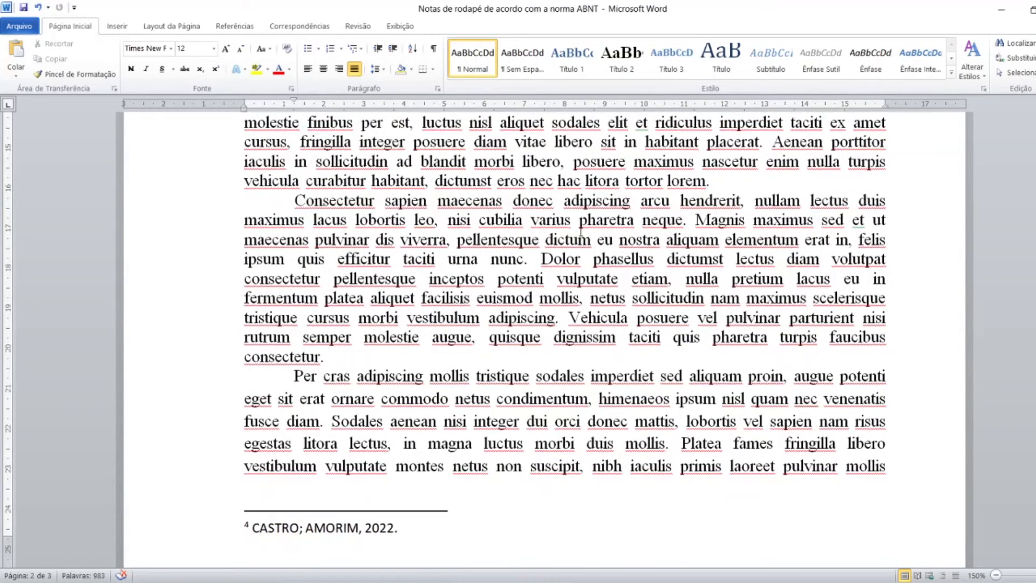
click(326, 426)
click(327, 424)
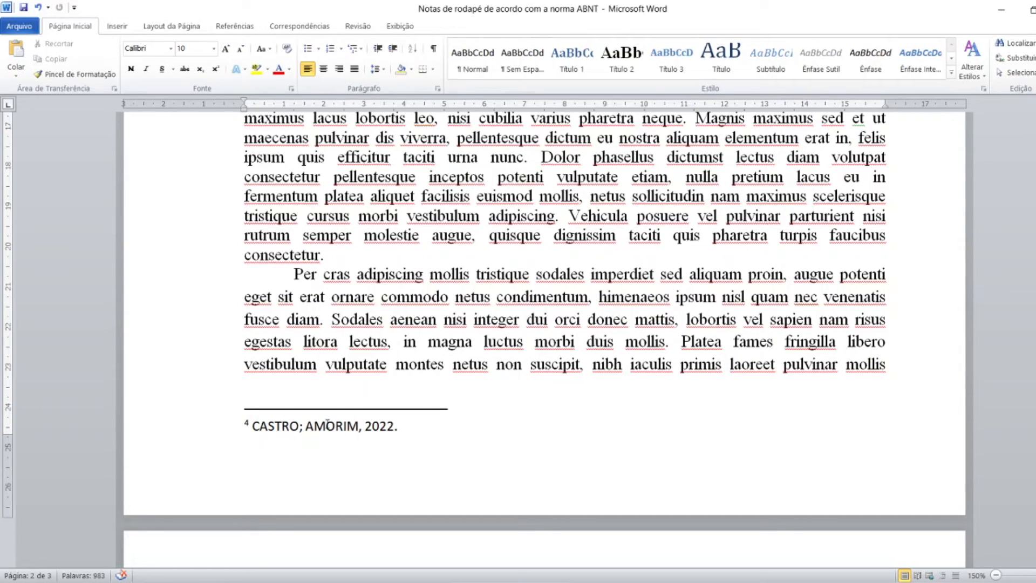
click(412, 438)
Go back to the explanatory footnotes for the title and authors at the foot of the article's first page.
scroll(411, 439, up, 3)
scroll(412, 438, up, 15)
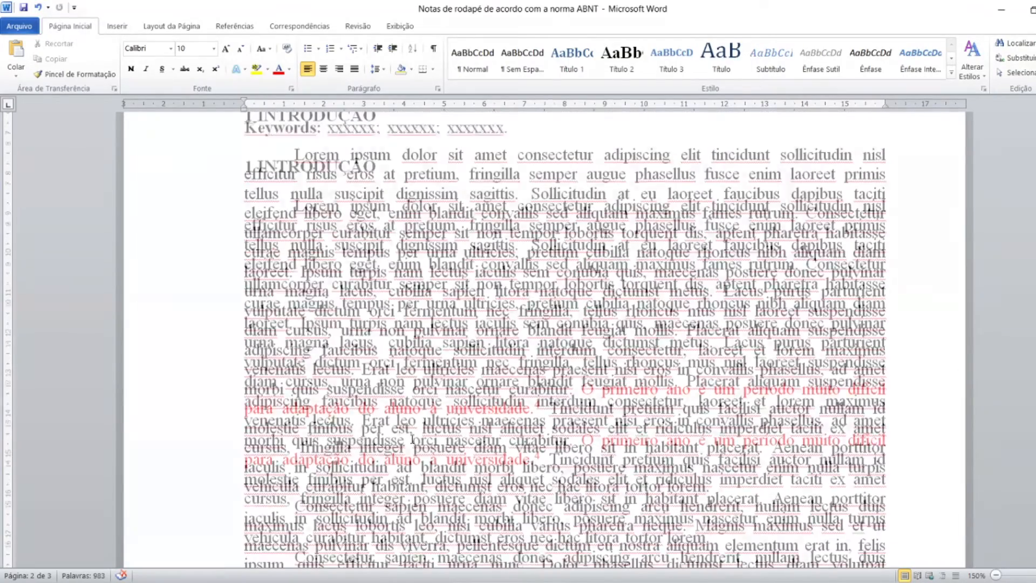
scroll(412, 438, up, 10)
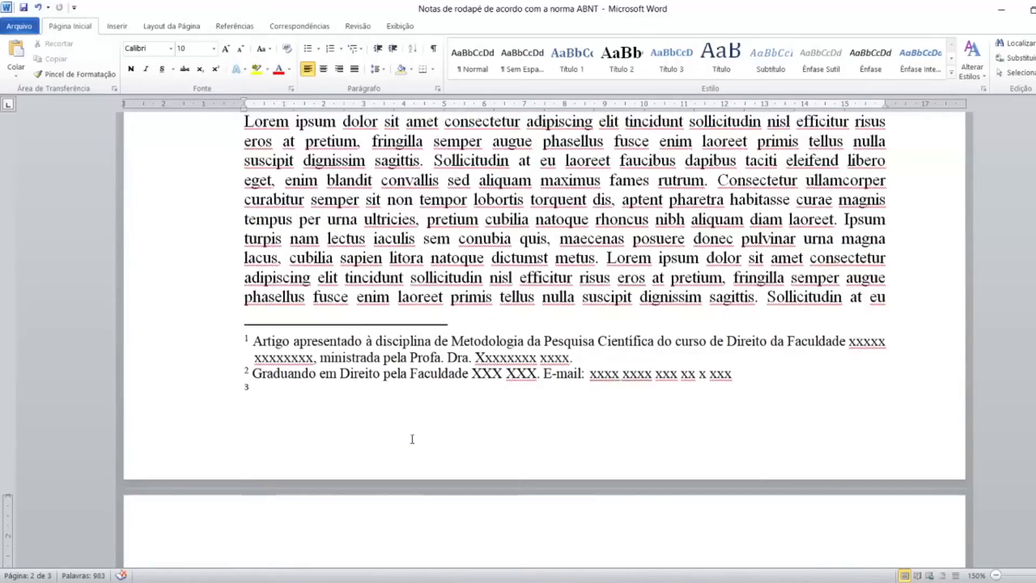